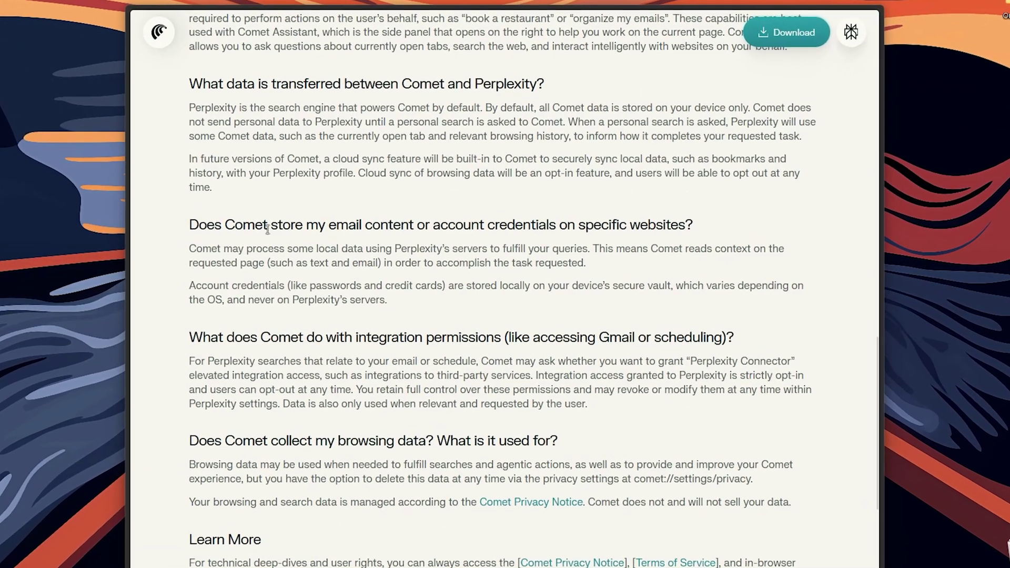
# Highlight the Comet FAQ passages on stored email content, Perplexity's servers and credential storage
pyautogui.moveTo(282, 228); pyautogui.dragTo(555, 227)
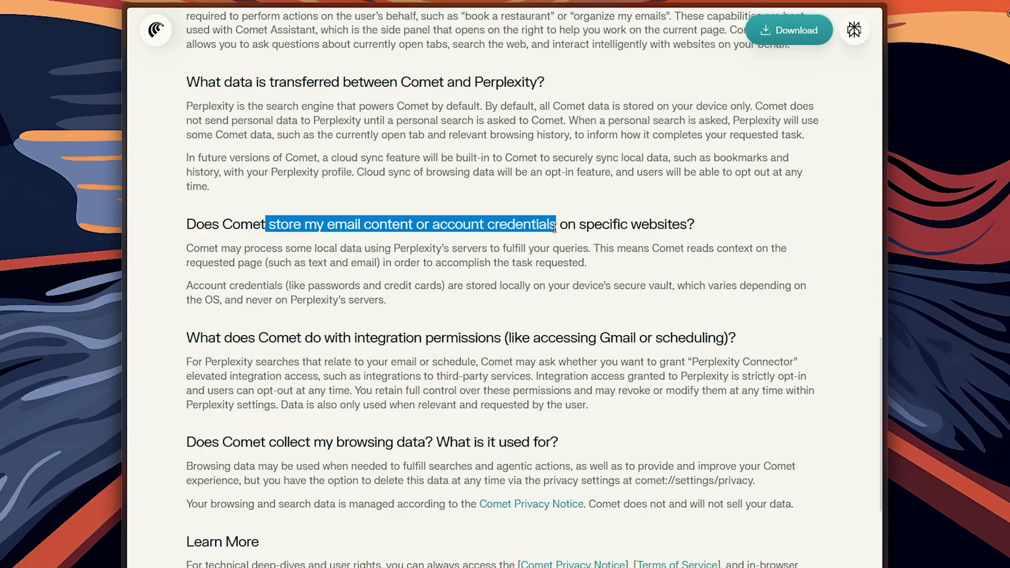
pyautogui.moveTo(187, 248); pyautogui.dragTo(590, 251)
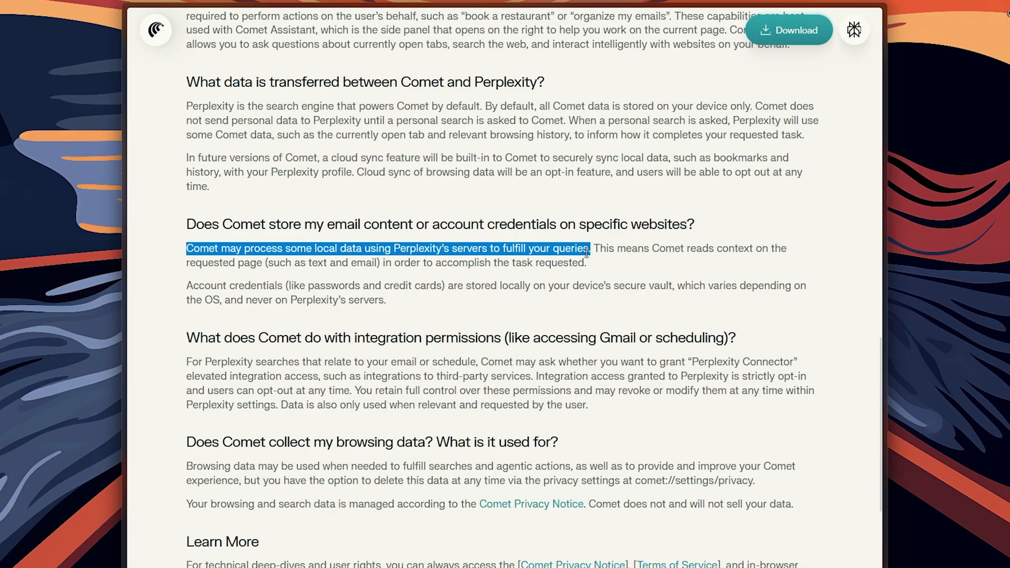
pyautogui.moveTo(188, 265); pyautogui.dragTo(270, 265)
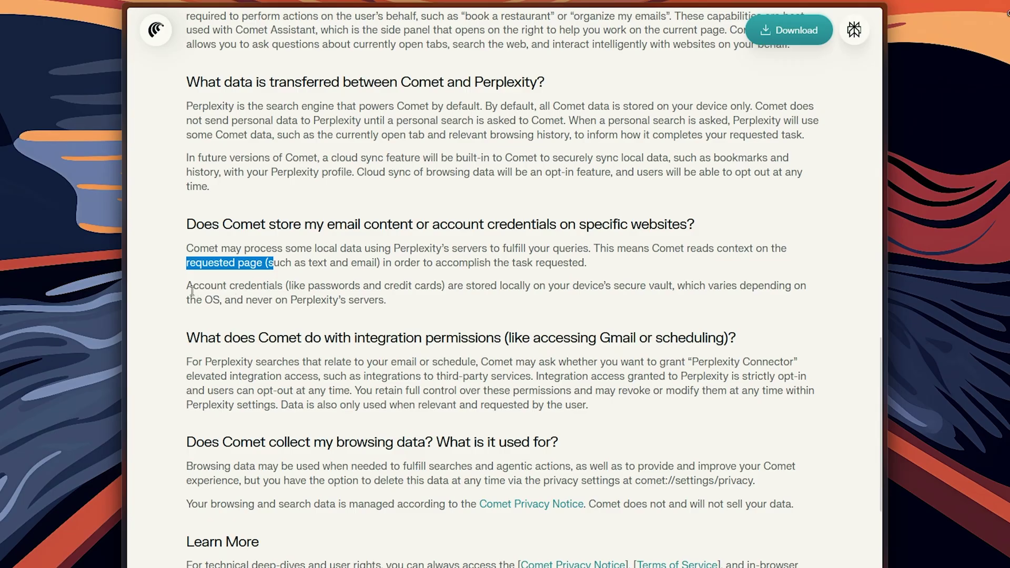
pyautogui.moveTo(188, 288); pyautogui.dragTo(816, 301)
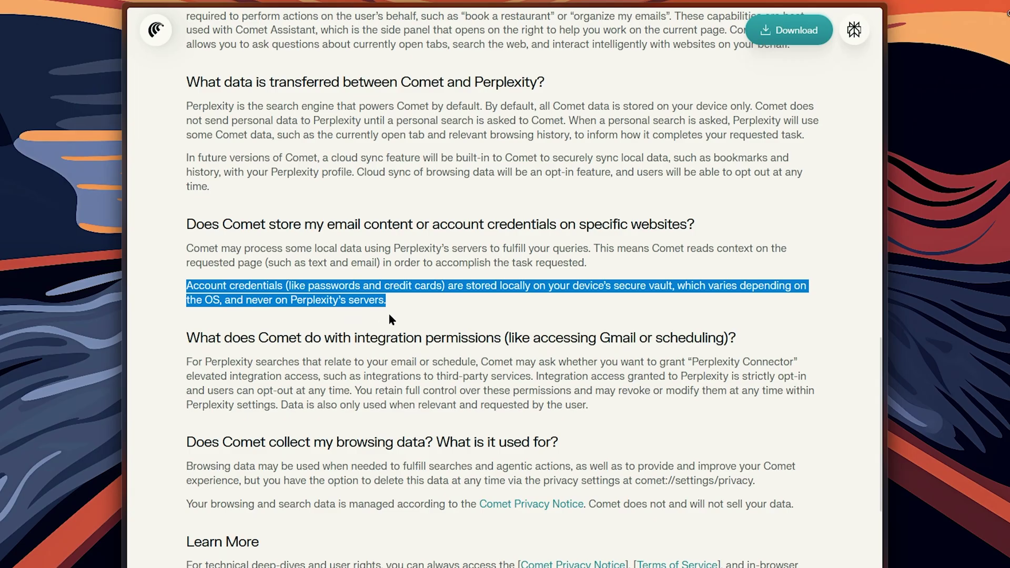
# Scroll further, clear the highlight, and highlight the Gmail or scheduling heading
pyautogui.scroll(-1, 453, 371)
pyautogui.click(617, 371)
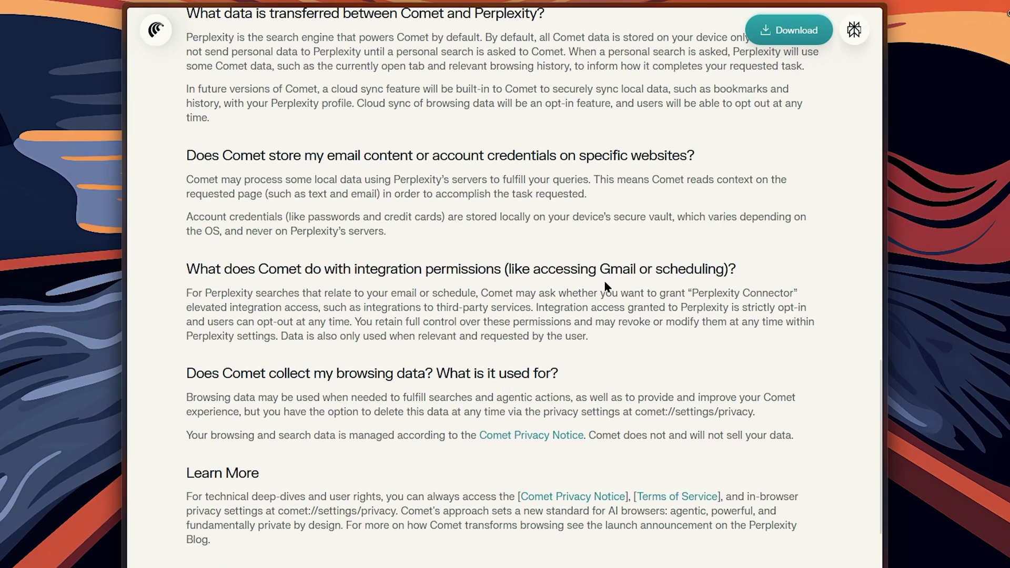
pyautogui.moveTo(601, 268); pyautogui.dragTo(735, 268)
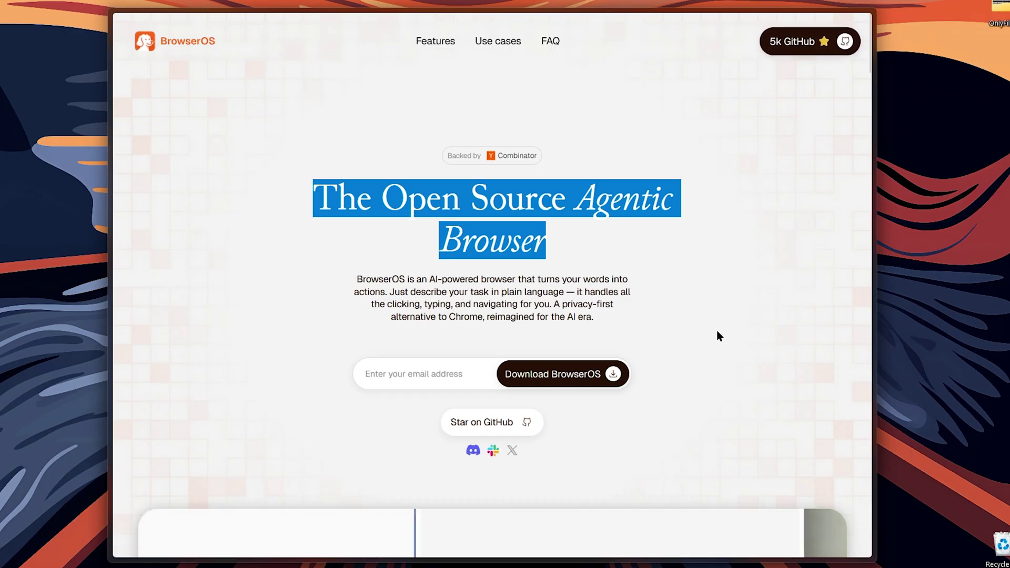
pyautogui.scroll(-10, 718, 336)
pyautogui.scroll(-7, 711, 336)
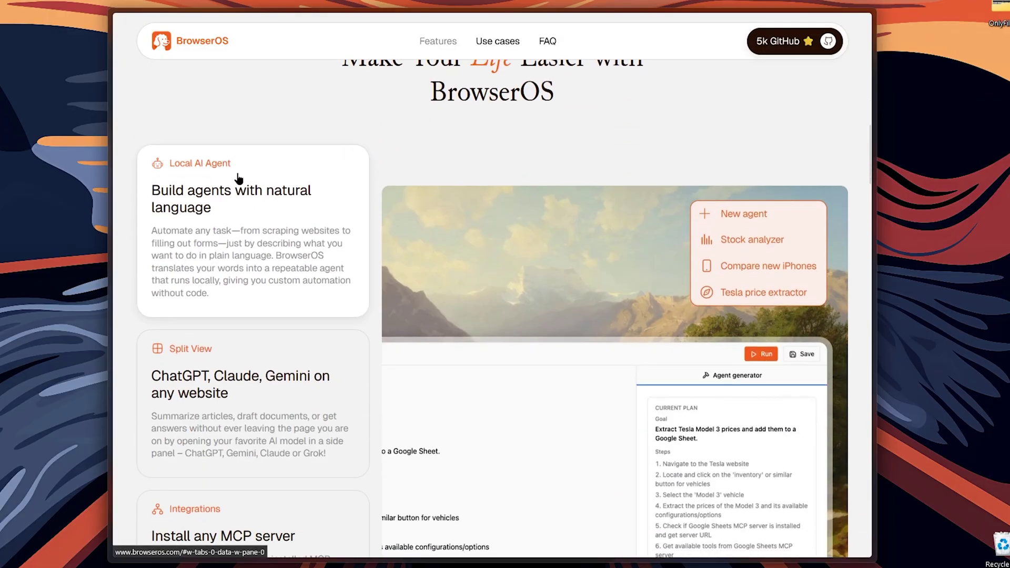
pyautogui.scroll(-1, 247, 195)
pyautogui.scroll(-2, 247, 196)
pyautogui.click(256, 269)
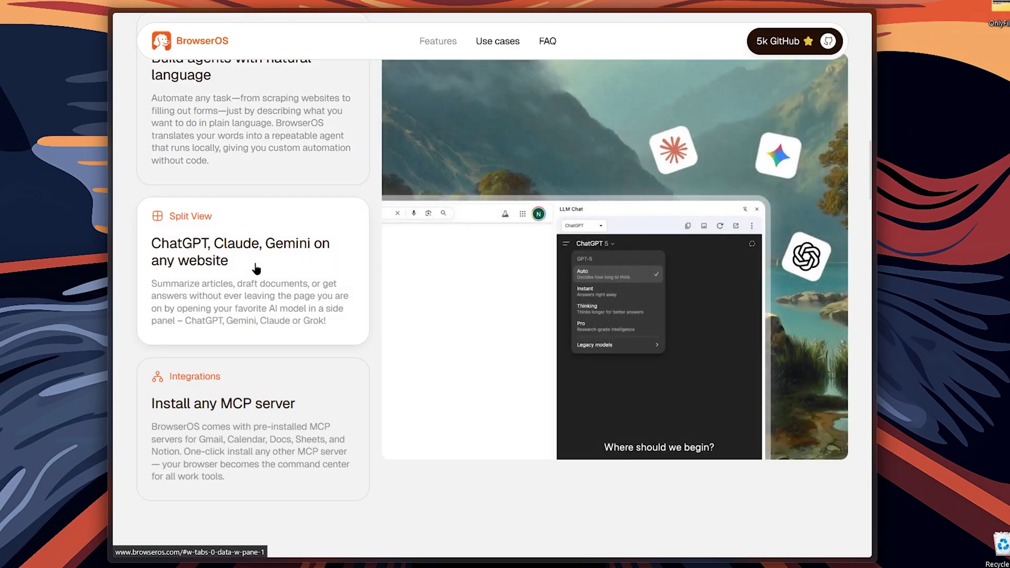
pyautogui.scroll(-3, 256, 269)
pyautogui.click(259, 278)
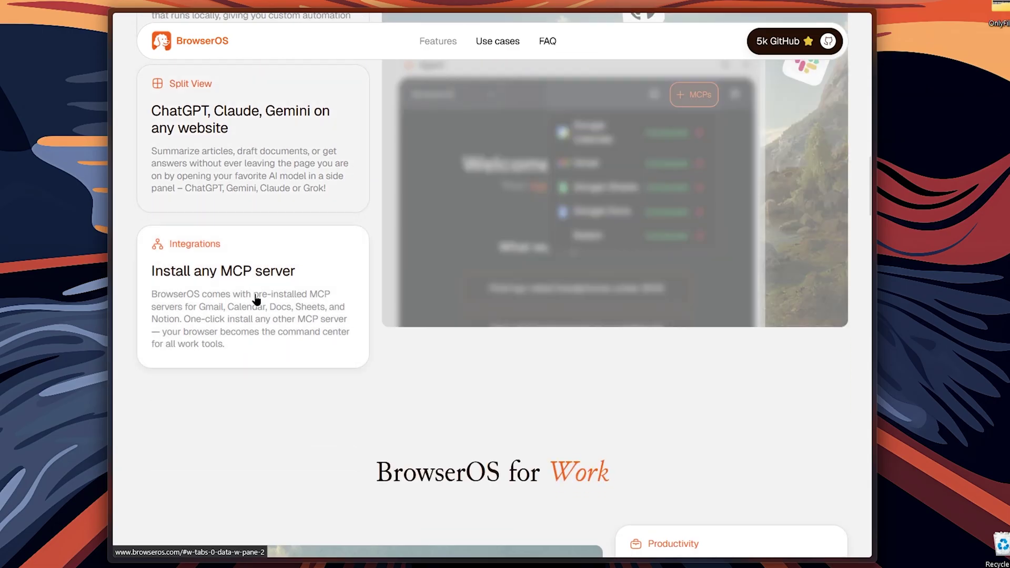
pyautogui.scroll(-10, 652, 444)
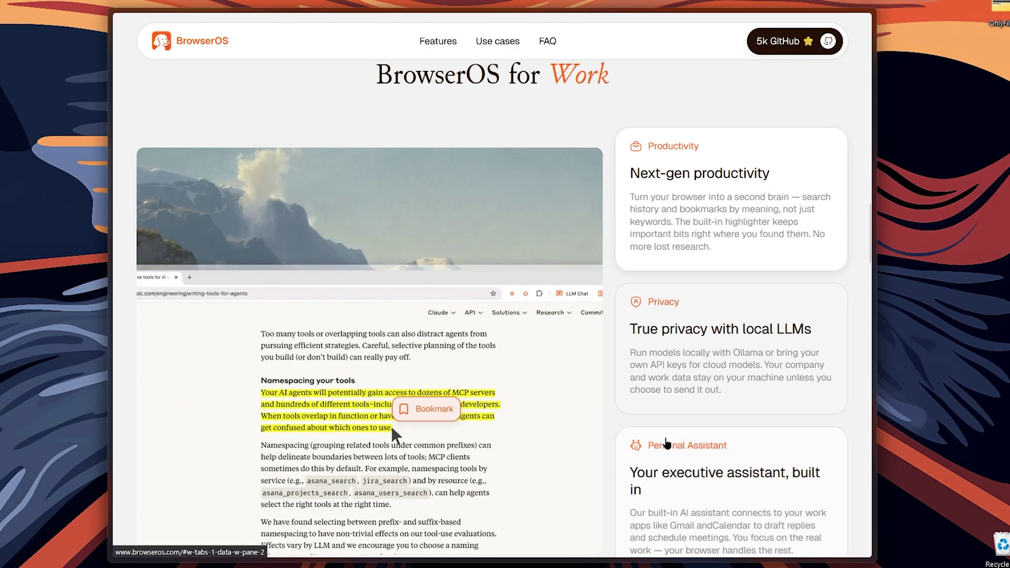
pyautogui.scroll(-10, 666, 442)
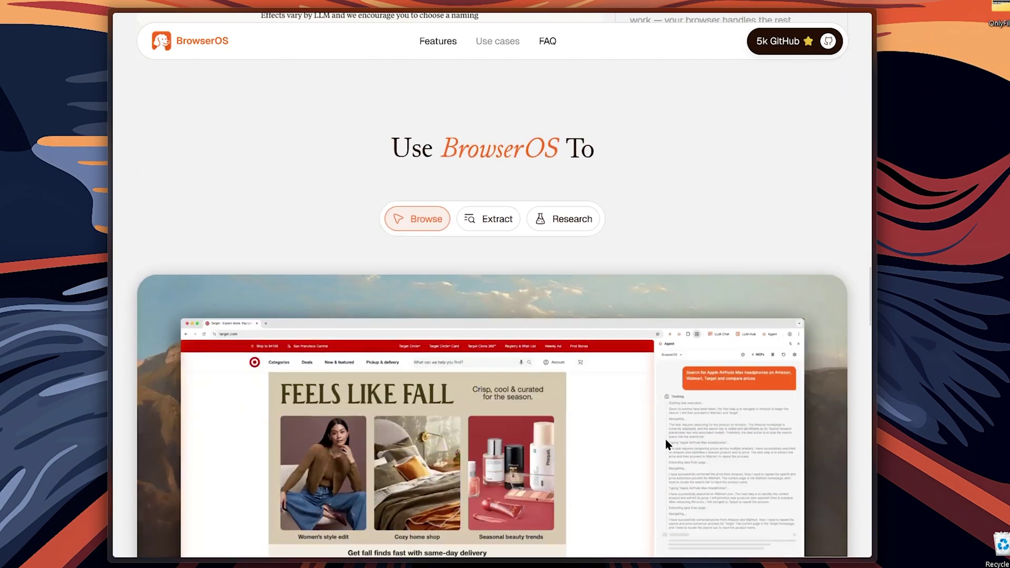
pyautogui.scroll(-14, 665, 439)
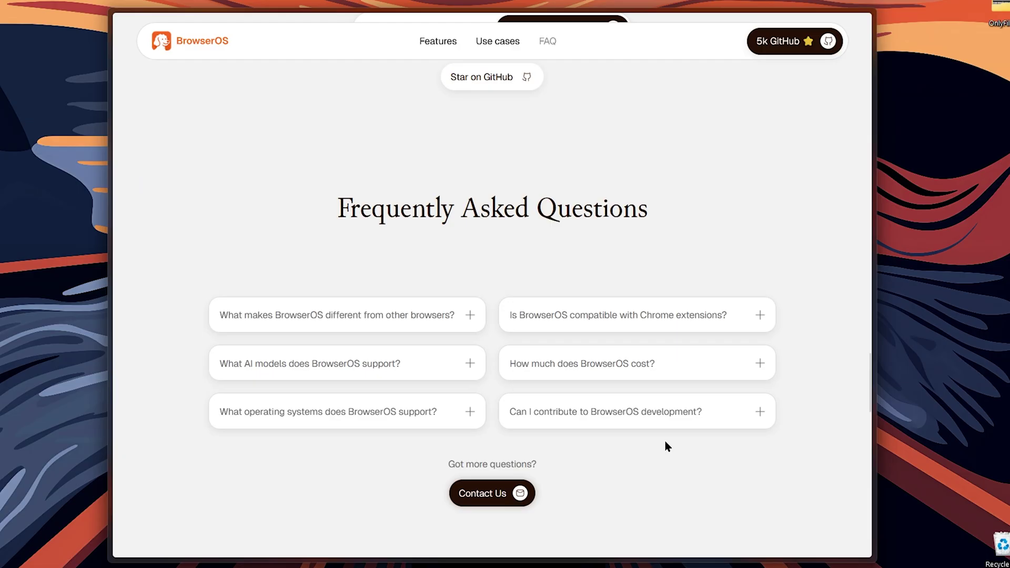
pyautogui.scroll(20, 665, 442)
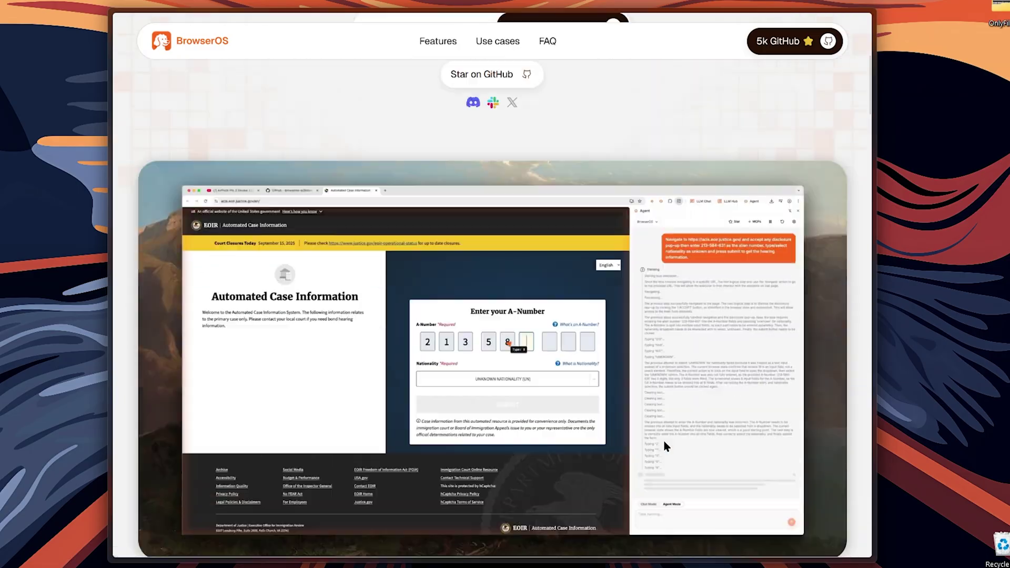
pyautogui.scroll(6, 666, 444)
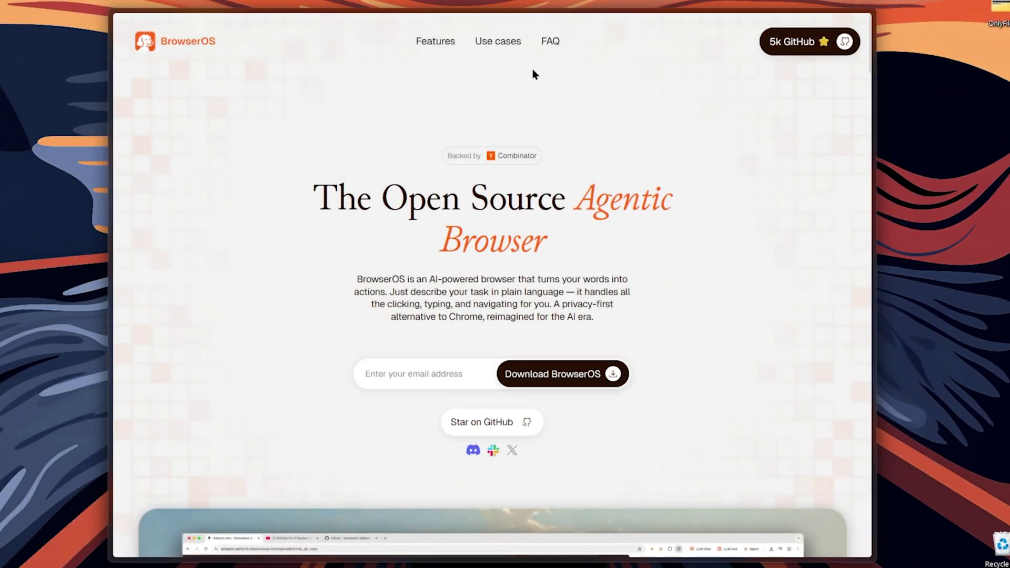
# Submit an email address to unlock the links, then download BrowserOS for Windows
pyautogui.moveTo(110, 147)
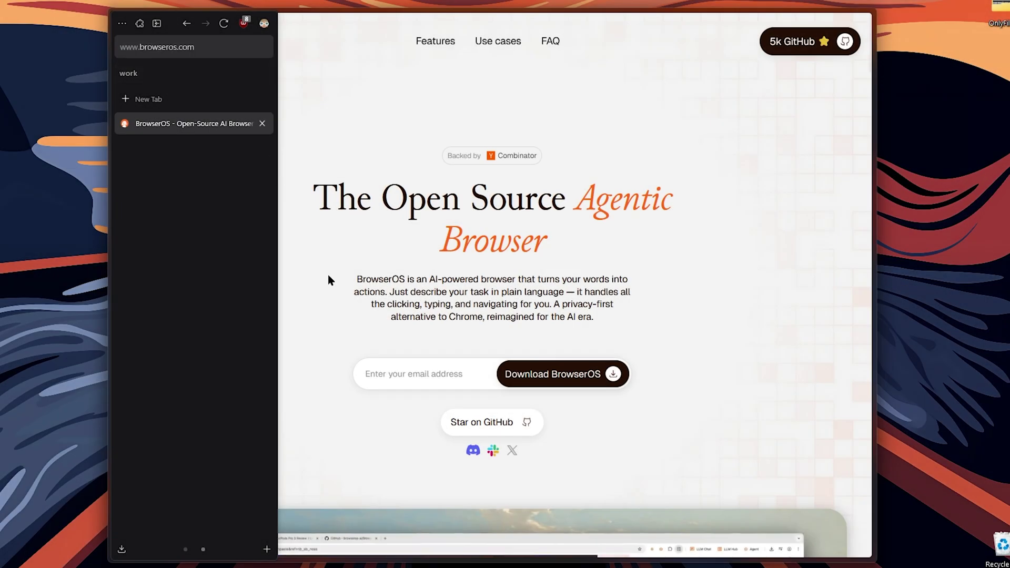
pyautogui.click(402, 375)
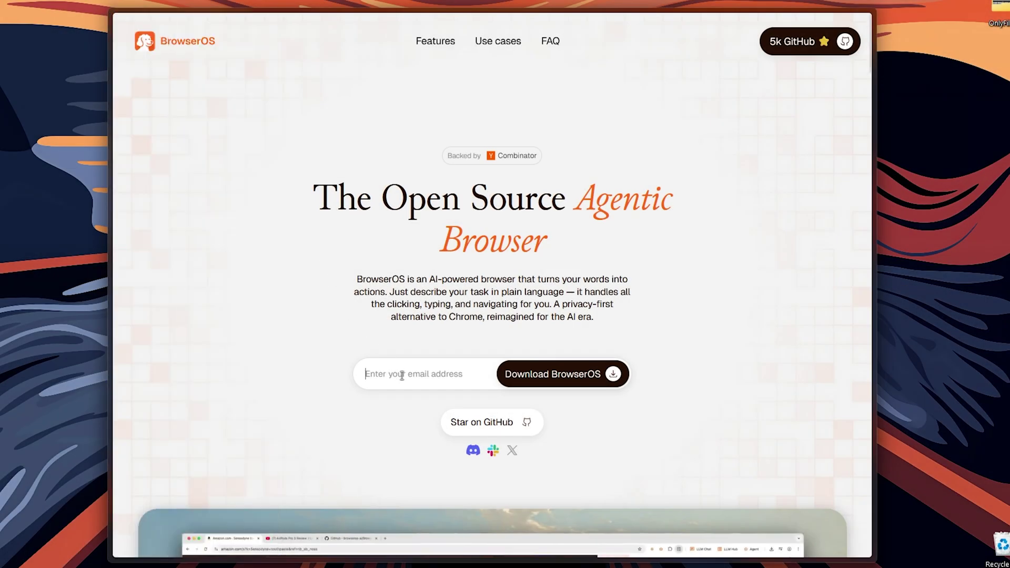
pyautogui.press('Return')
pyautogui.write('email')
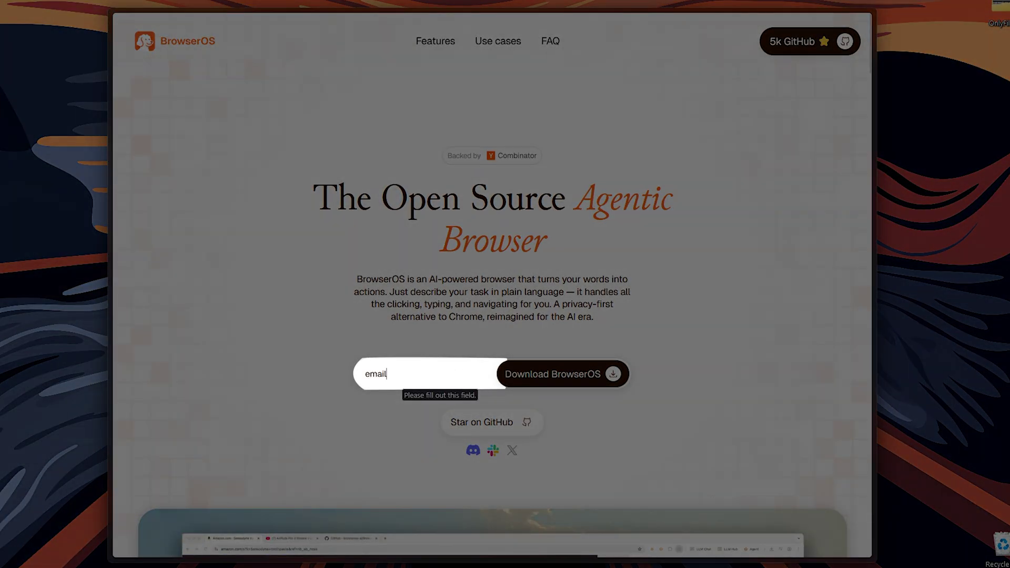
pyautogui.write('@mail.com')
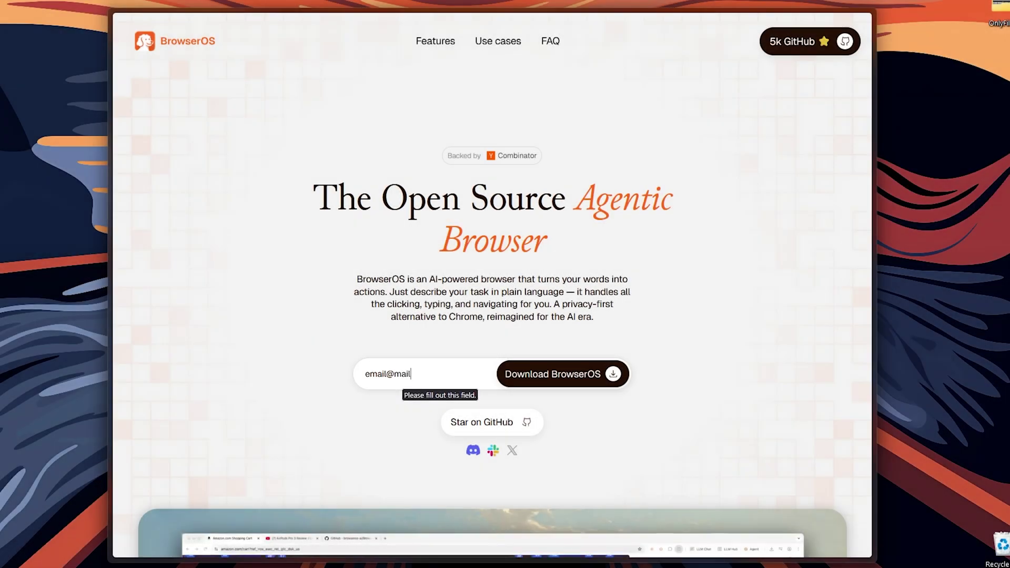
pyautogui.press('Return')
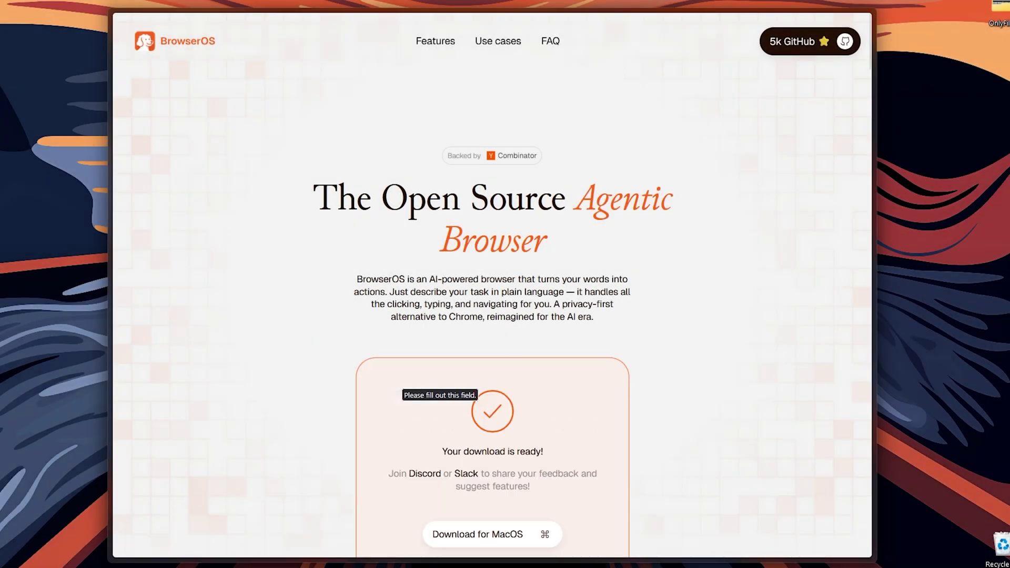
pyautogui.scroll(-5, 686, 378)
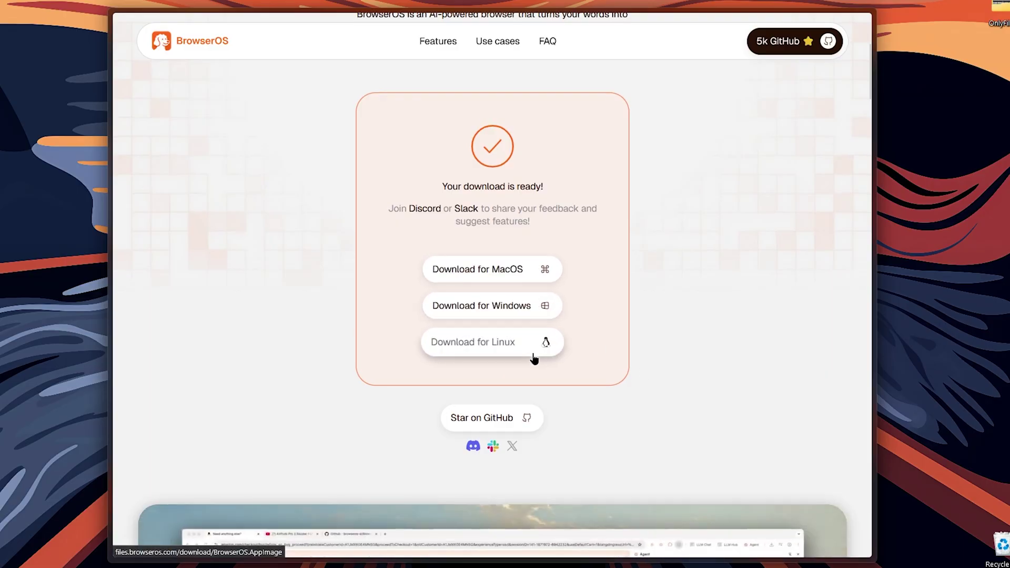
pyautogui.click(530, 315)
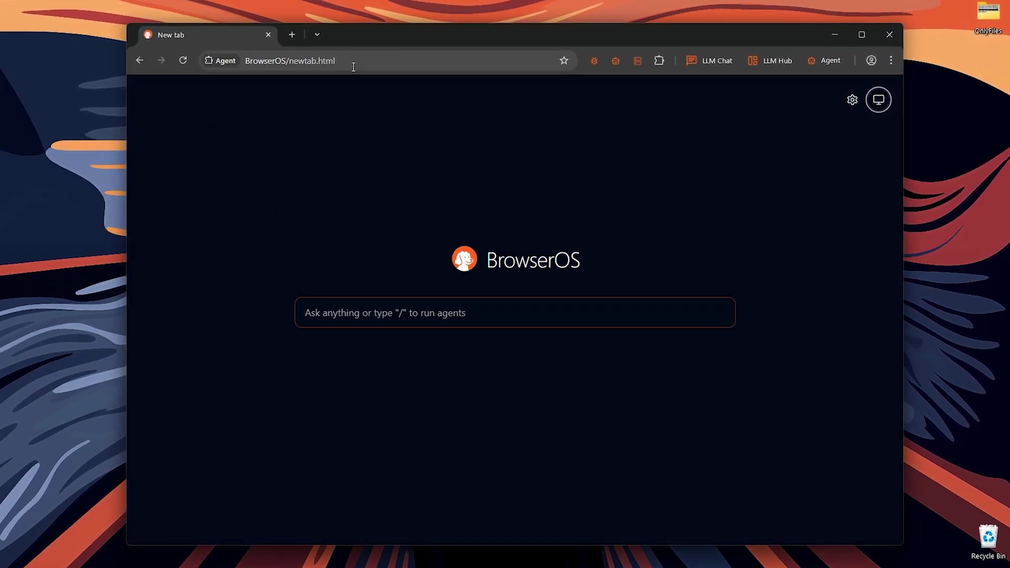
# Browse the BrowserOS Feedback panel's Submit Feedback and Links tabs, then open the Agent side panel
pyautogui.click(597, 58)
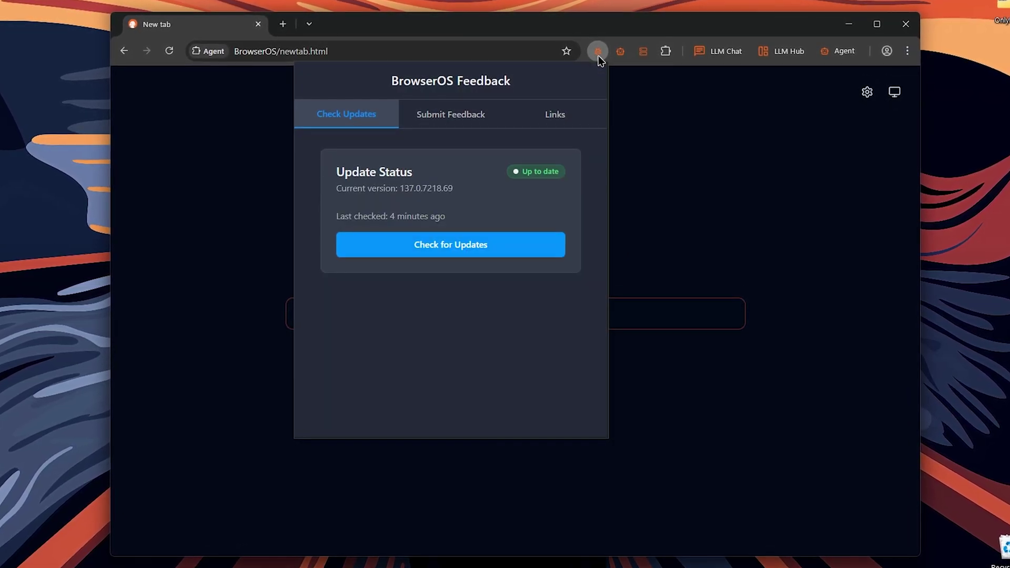
pyautogui.click(431, 115)
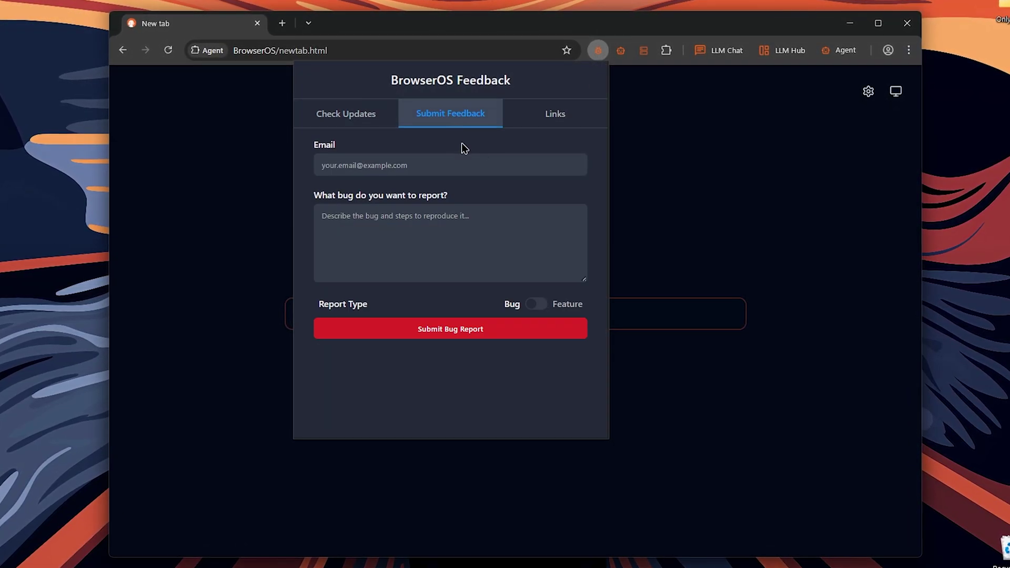
pyautogui.click(546, 120)
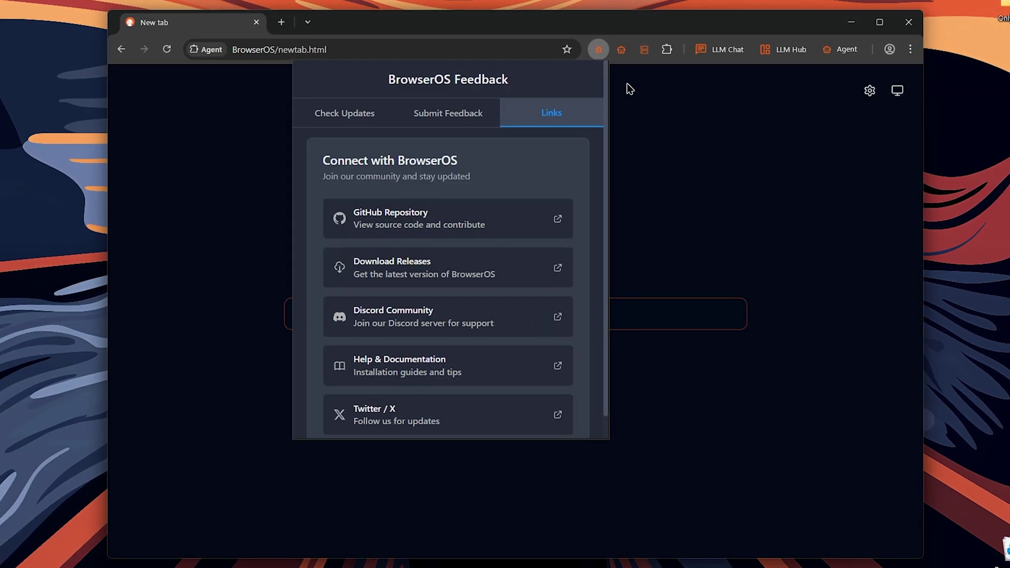
pyautogui.click(622, 50)
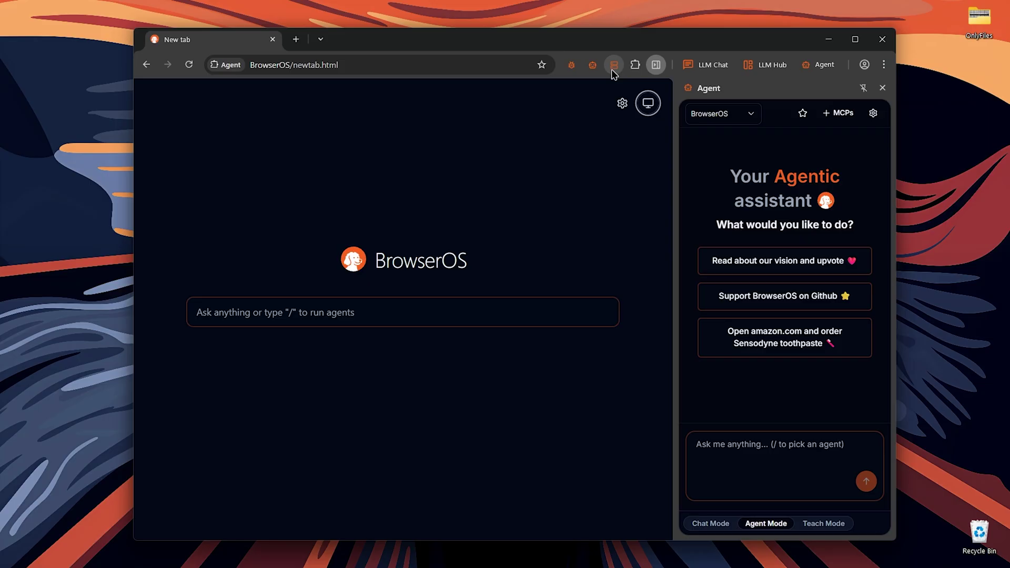
# Switch the side panel to ChatGPT, accept its cookies, check the model list, then open LLM Hub
pyautogui.click(696, 65)
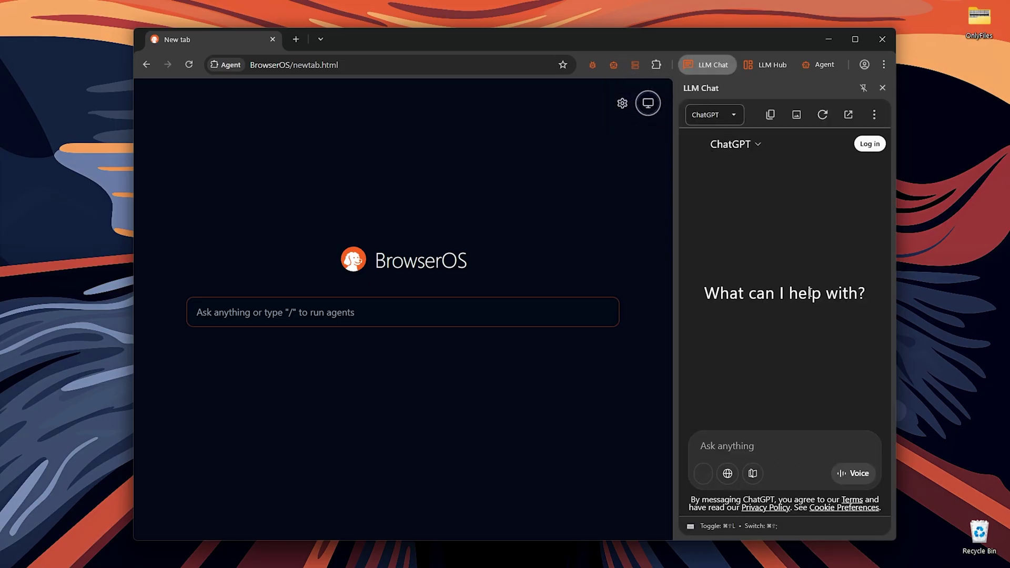
pyautogui.click(819, 454)
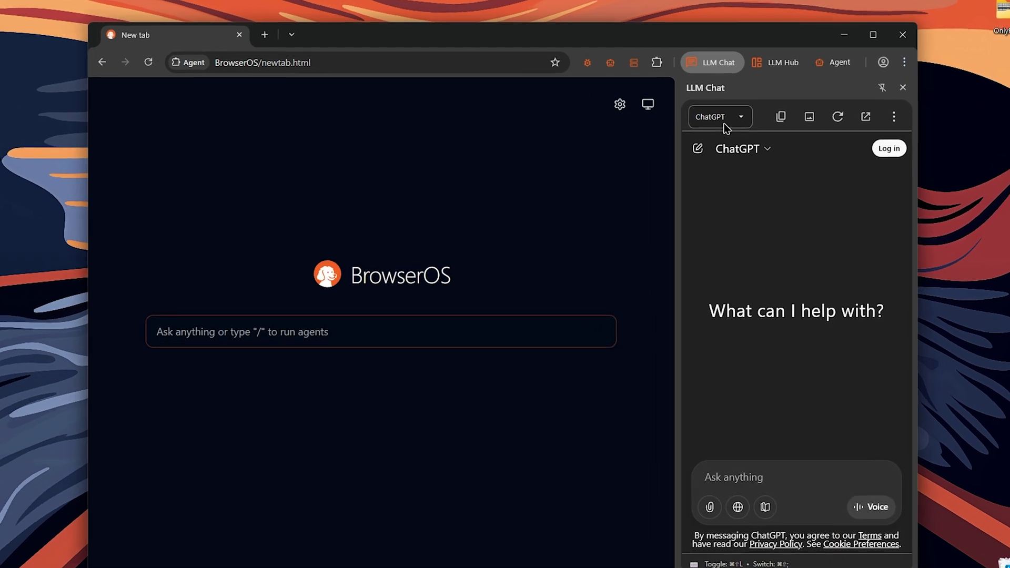
pyautogui.click(725, 122)
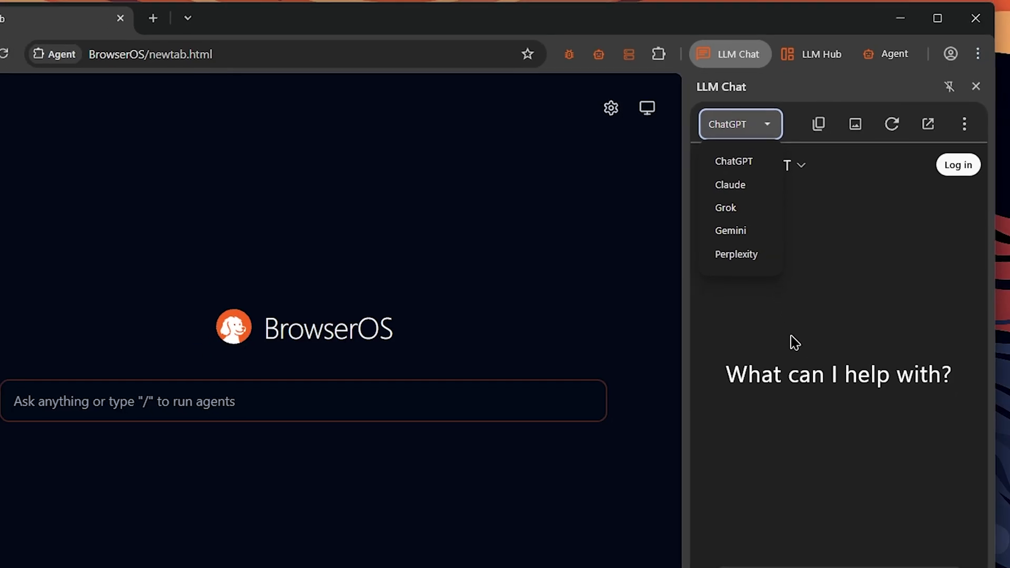
pyautogui.click(794, 268)
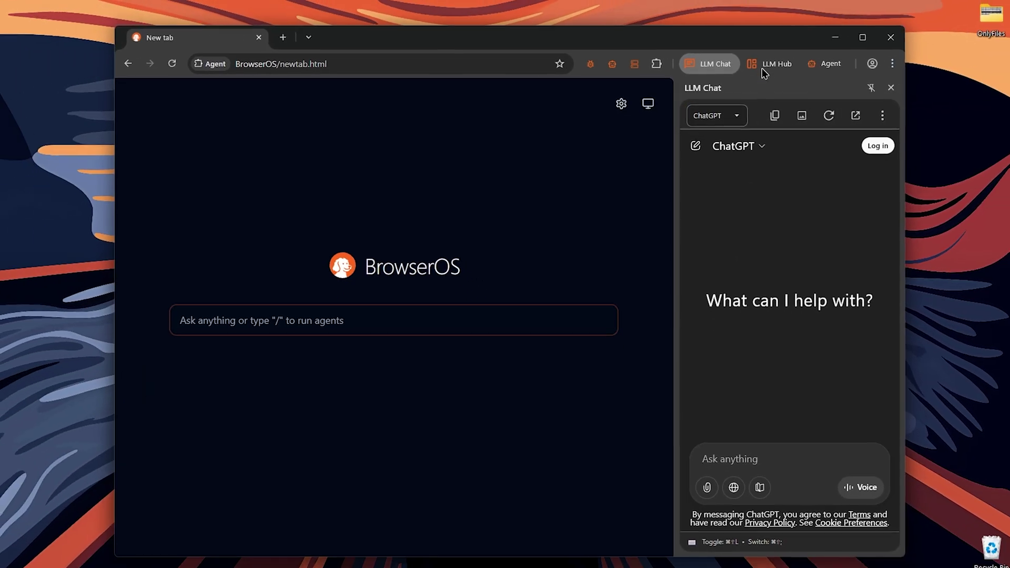
pyautogui.click(763, 62)
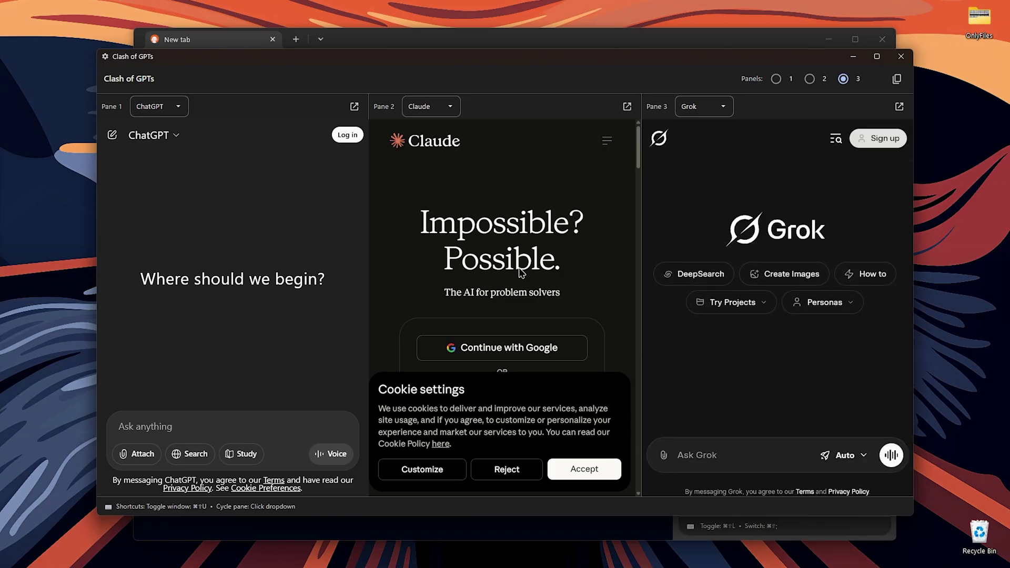
# Accept Claude's cookies and view the model choices in each of the three panes
pyautogui.click(583, 467)
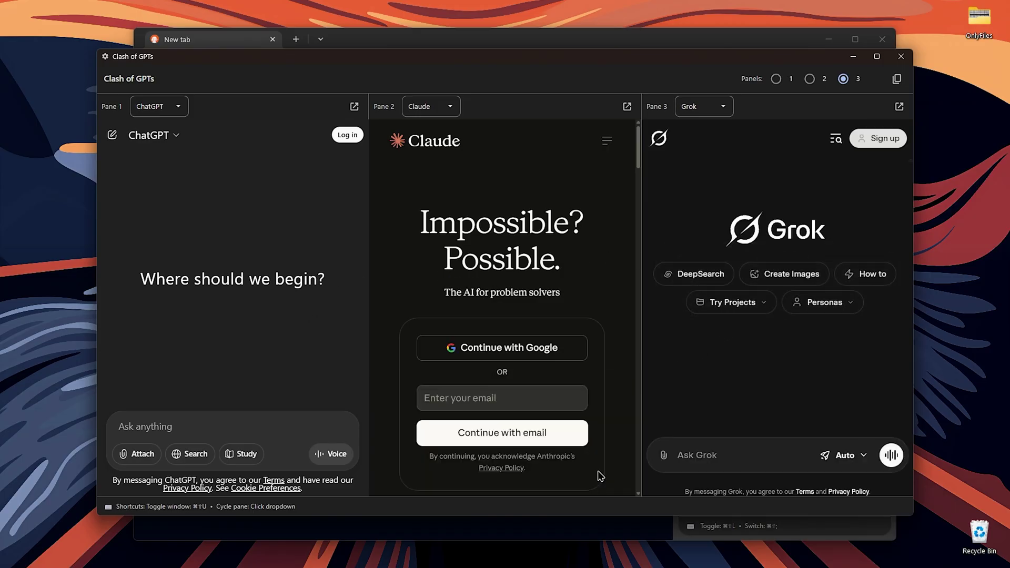
pyautogui.click(180, 107)
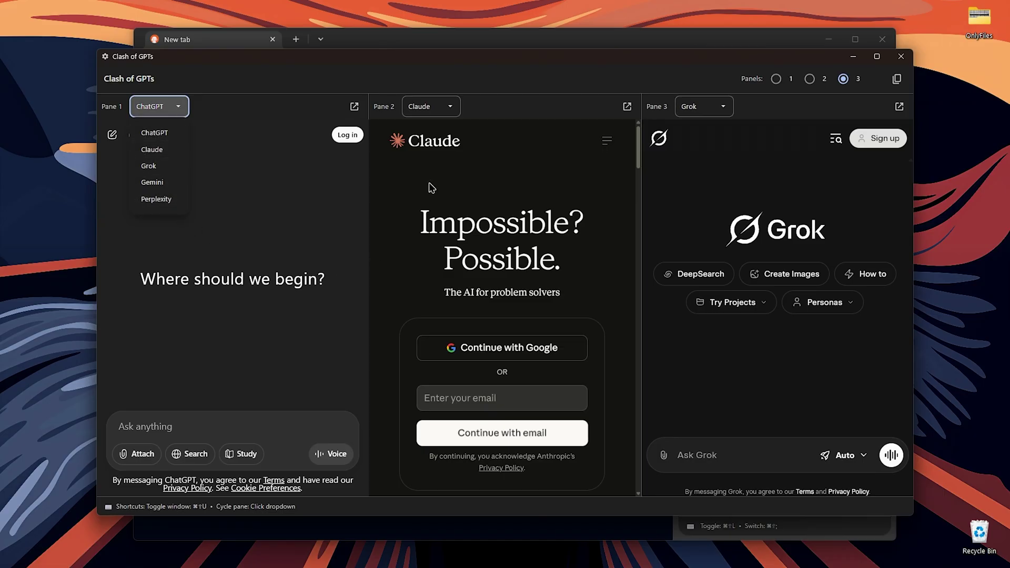
pyautogui.click(432, 110)
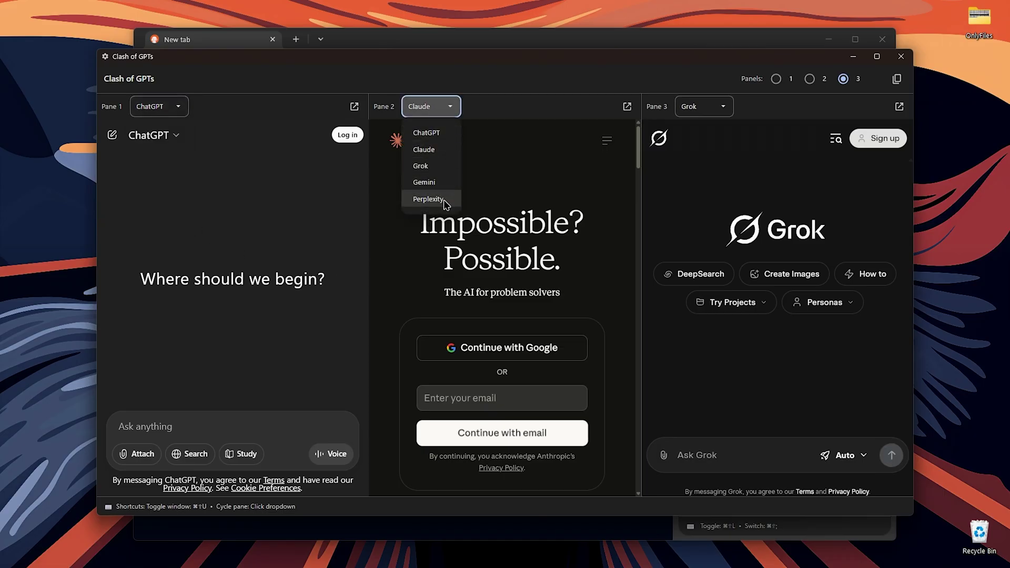
pyautogui.click(719, 107)
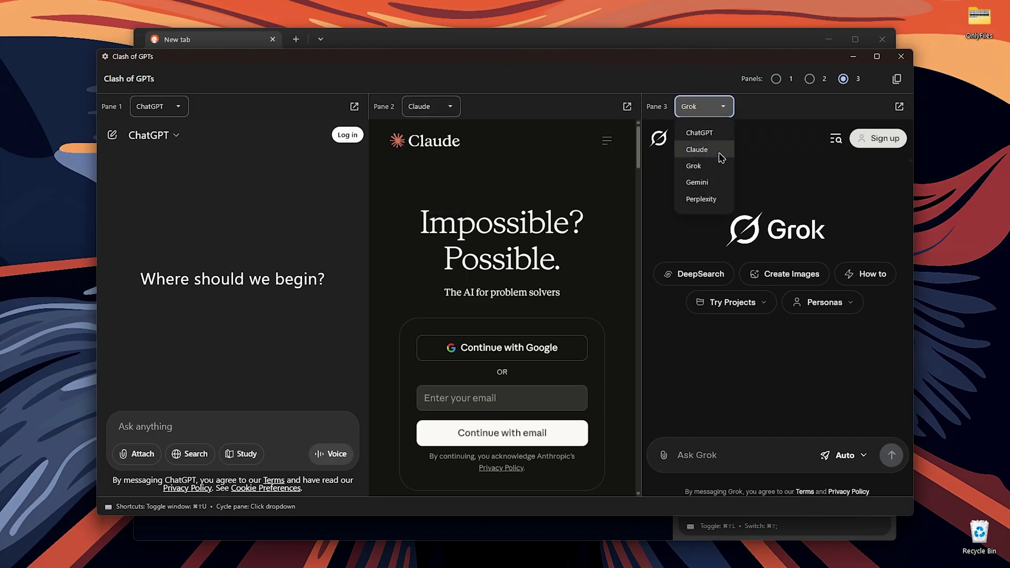
pyautogui.click(781, 194)
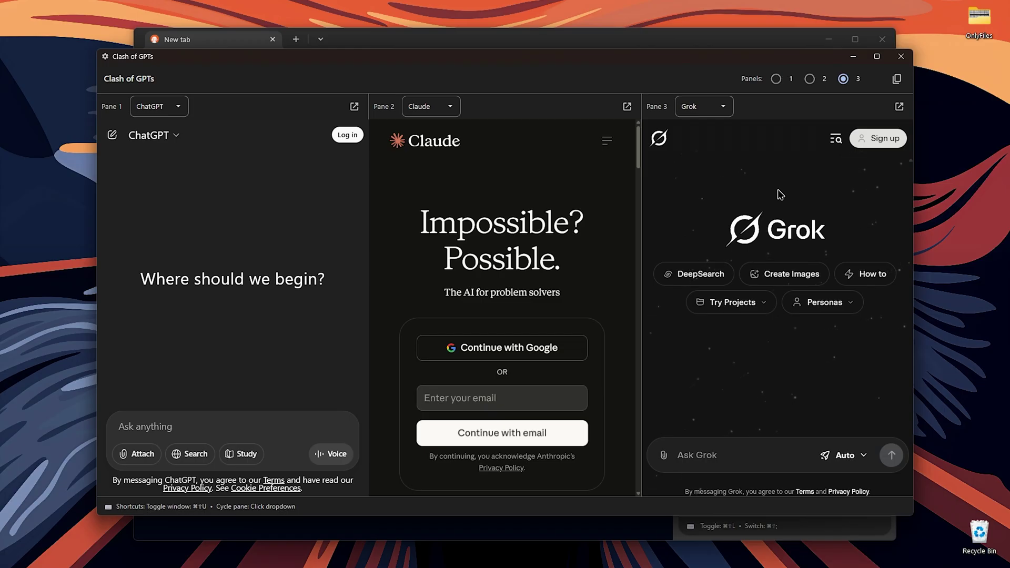
# Switch the comparison to 2, 1, then 3 panels, close the hub, and show the profile menu
pyautogui.click(809, 79)
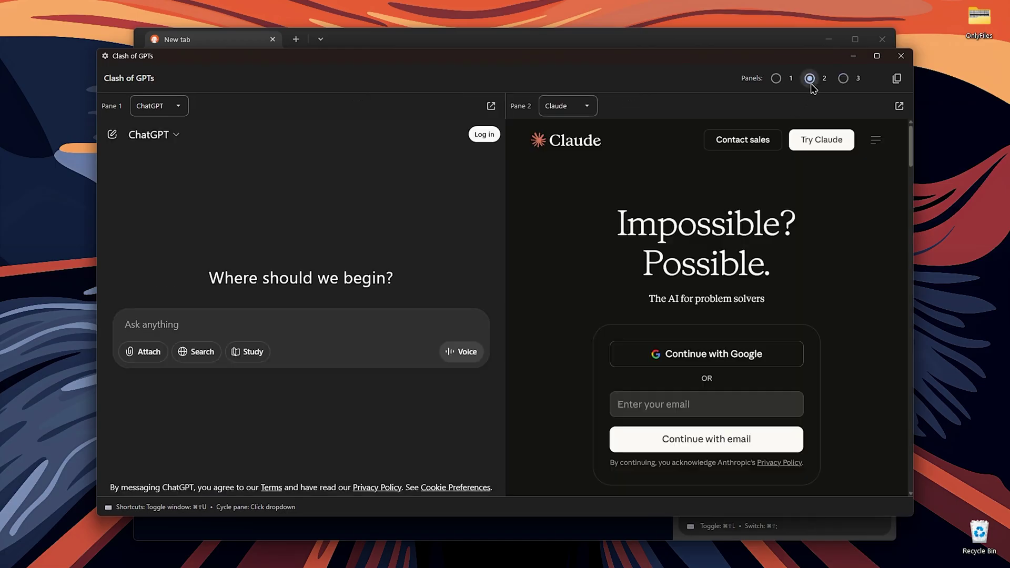
pyautogui.click(776, 79)
pyautogui.click(843, 78)
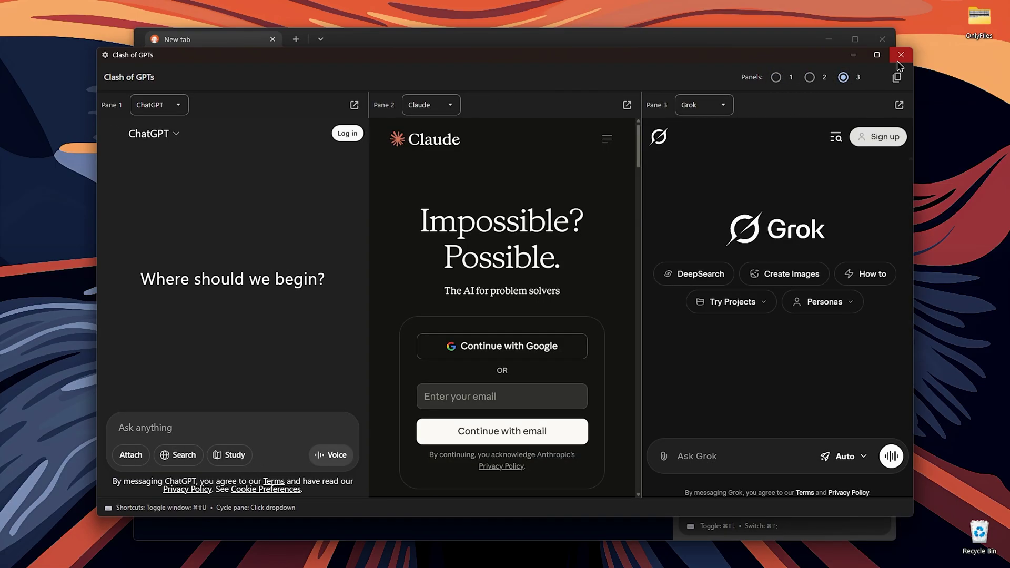
pyautogui.click(901, 54)
pyautogui.click(864, 64)
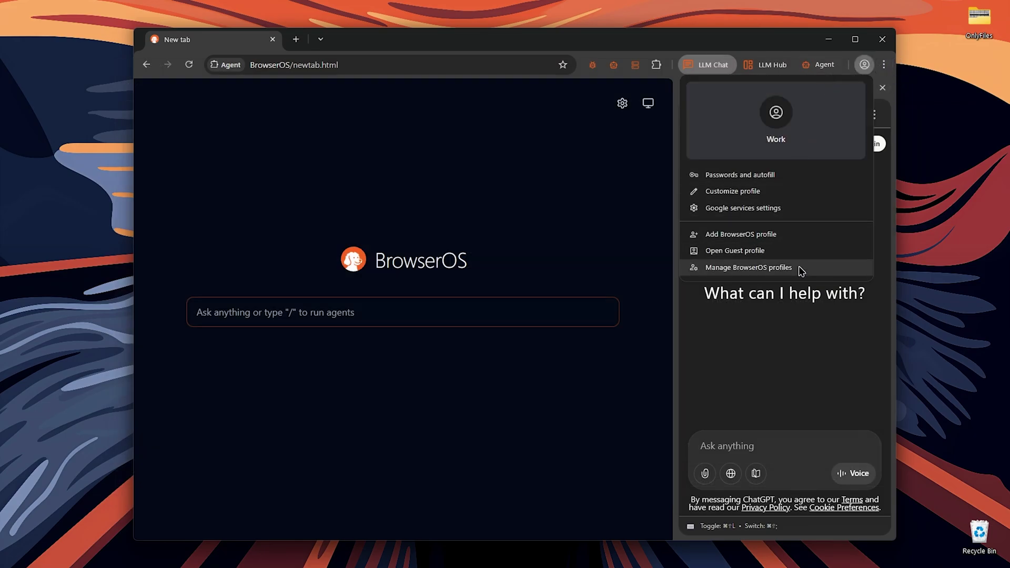
# Toggle Show labels in toolbar in BrowserOS Settings, then go to the Search engine section
pyautogui.click(884, 87)
pyautogui.click(886, 64)
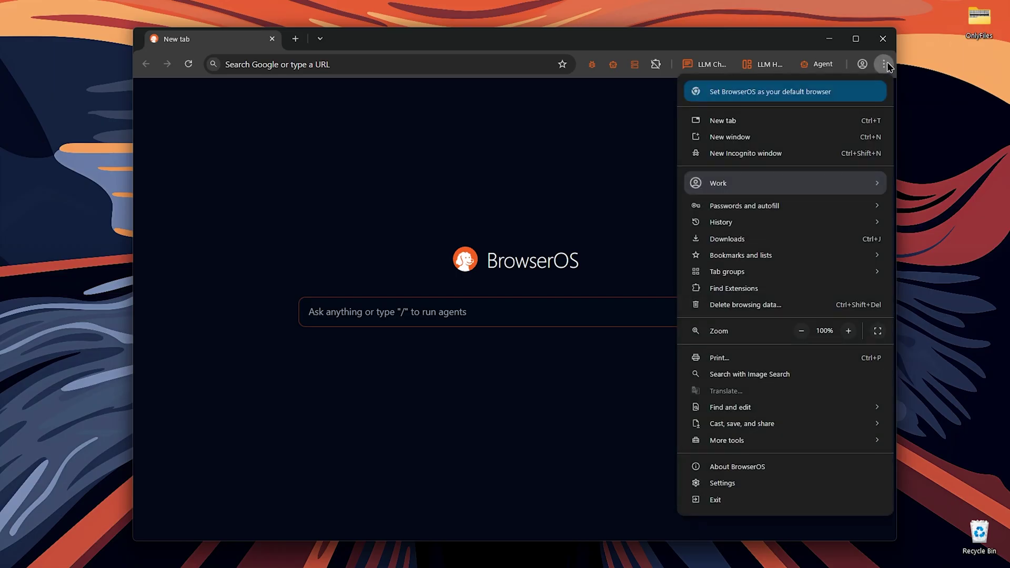
pyautogui.click(802, 487)
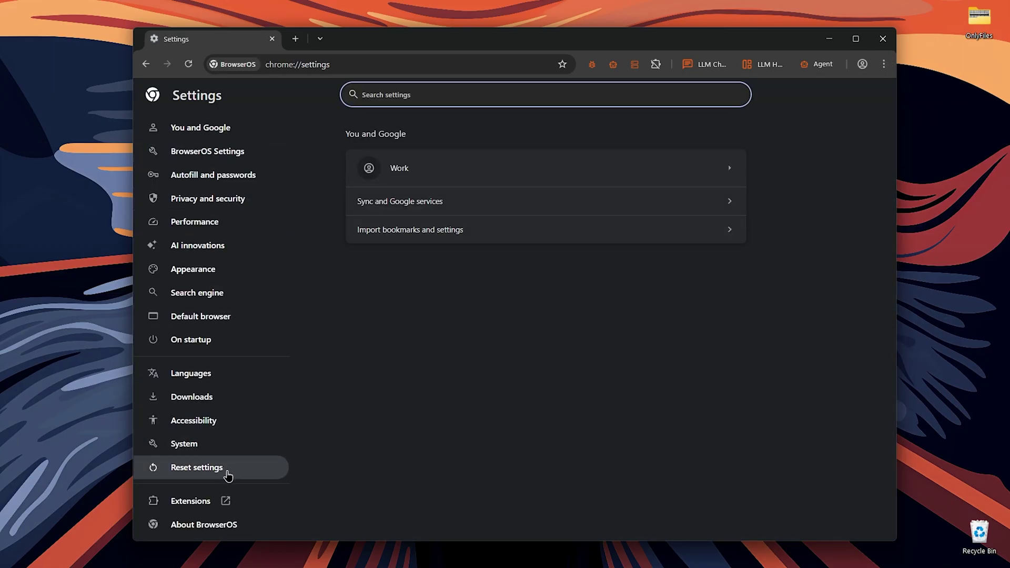
pyautogui.click(217, 155)
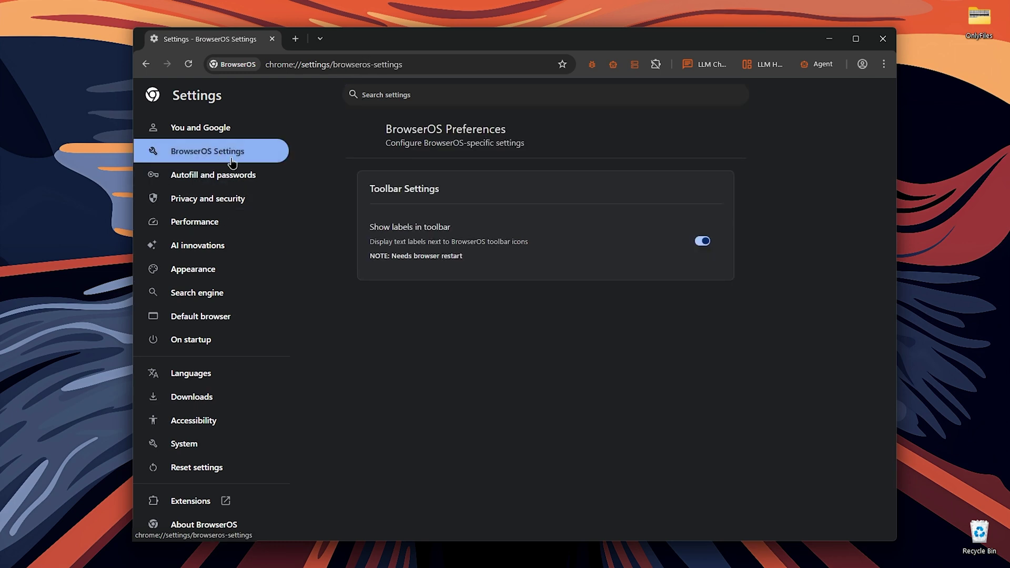
pyautogui.moveTo(364, 231); pyautogui.dragTo(465, 231)
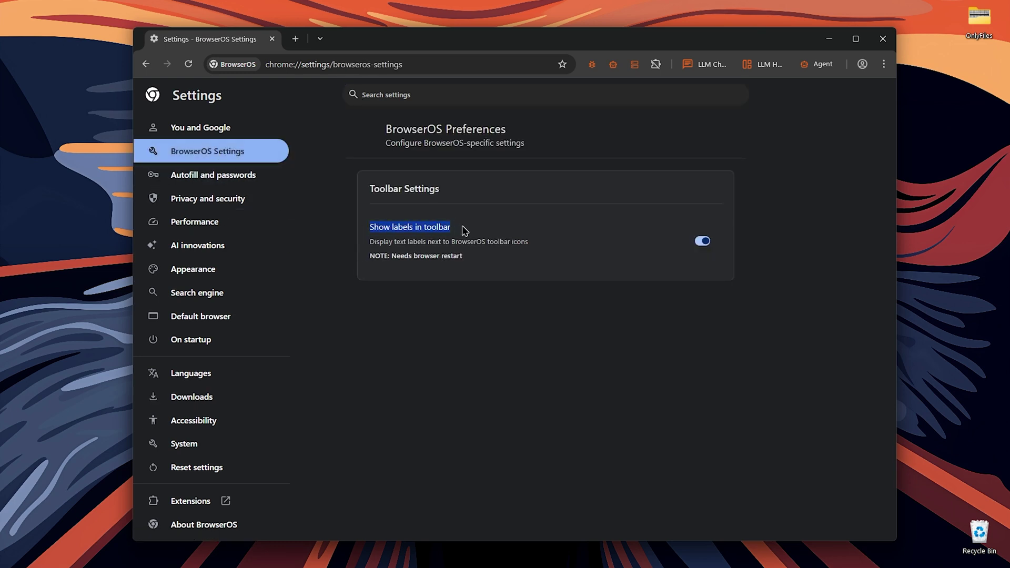
pyautogui.click(711, 243)
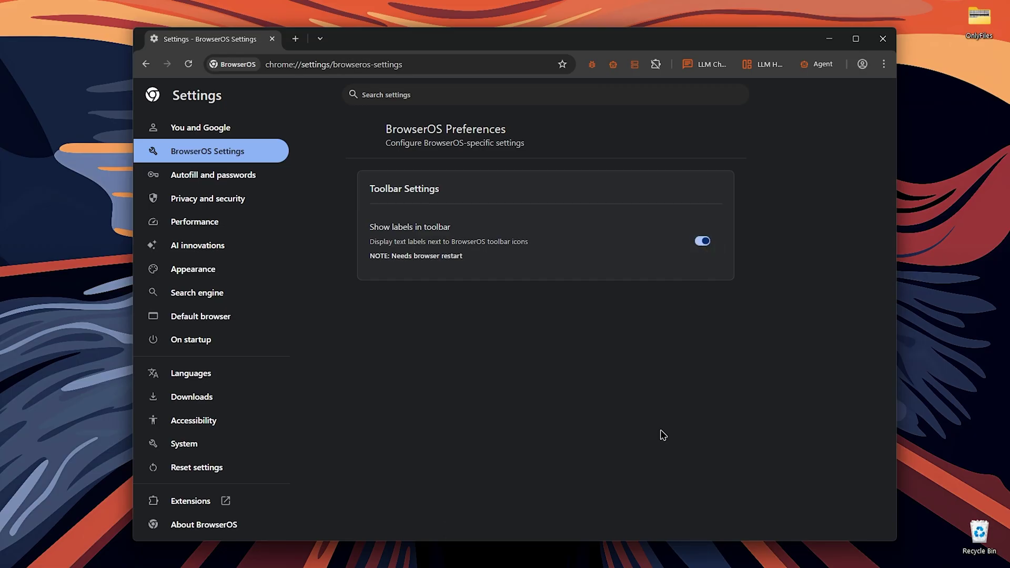
pyautogui.click(224, 300)
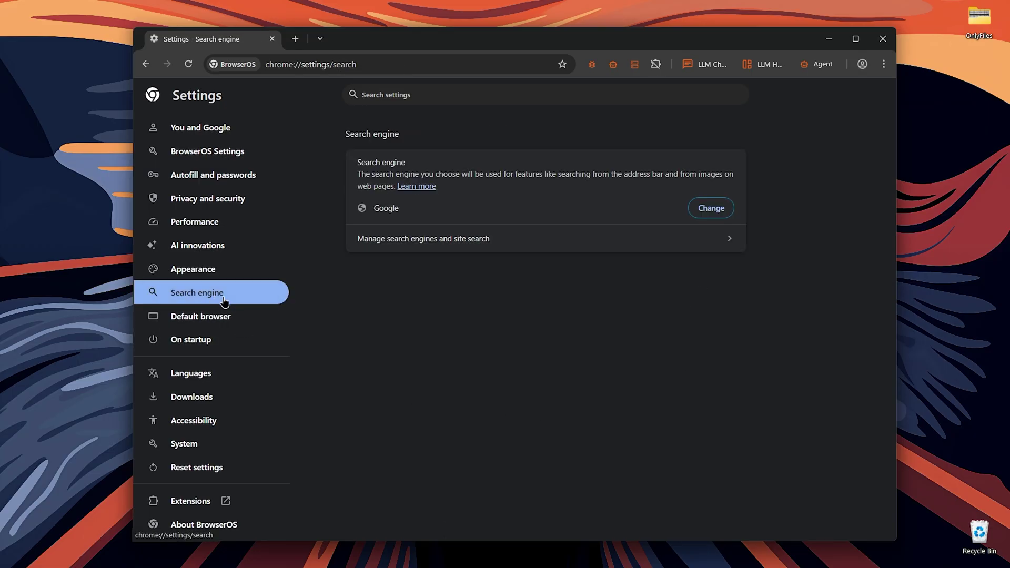
pyautogui.click(465, 247)
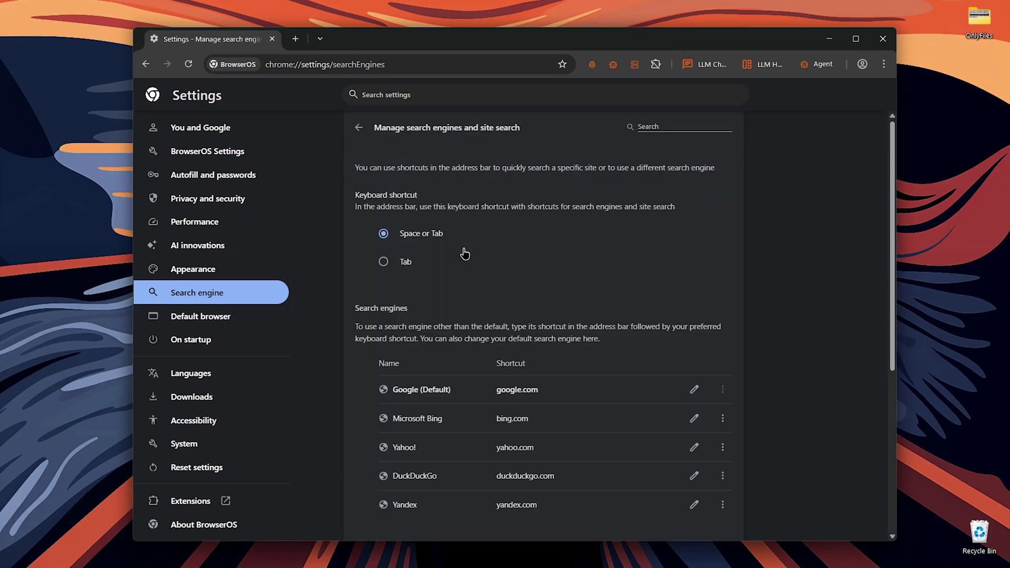
pyautogui.scroll(-5, 464, 254)
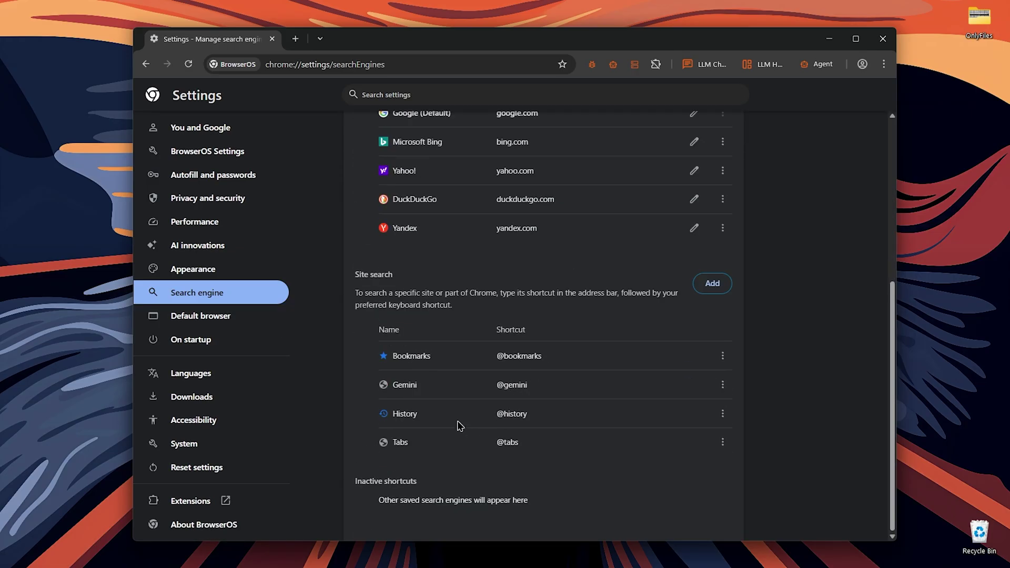
pyautogui.moveTo(393, 387); pyautogui.dragTo(551, 384)
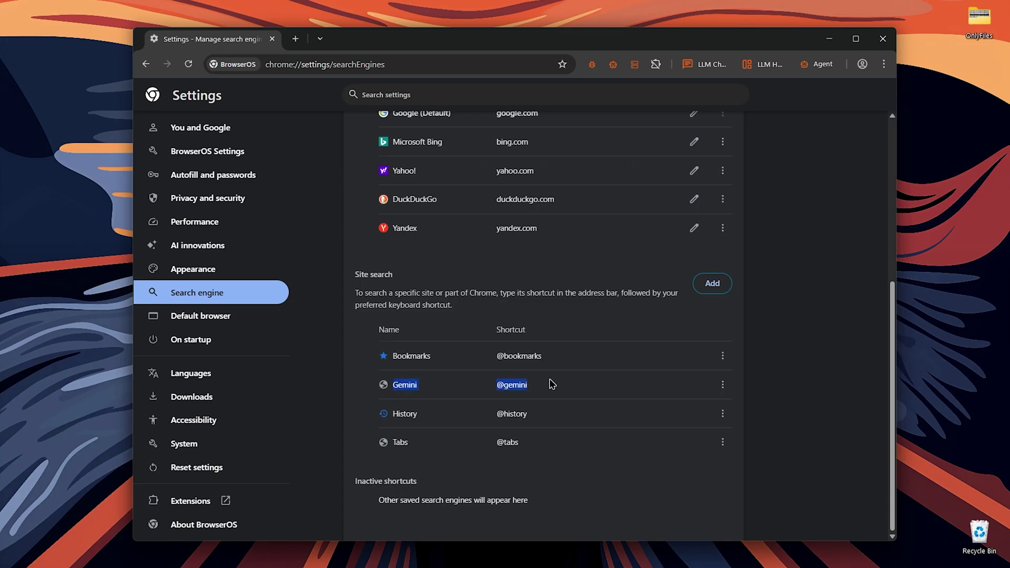
pyautogui.hotkey('ctrl', 't')
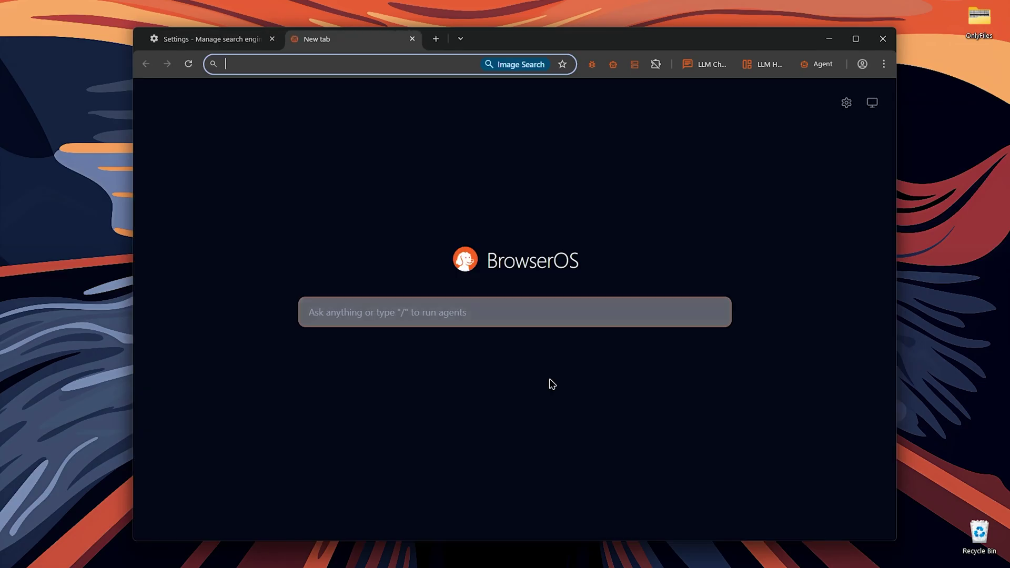
pyautogui.write('@gemini')
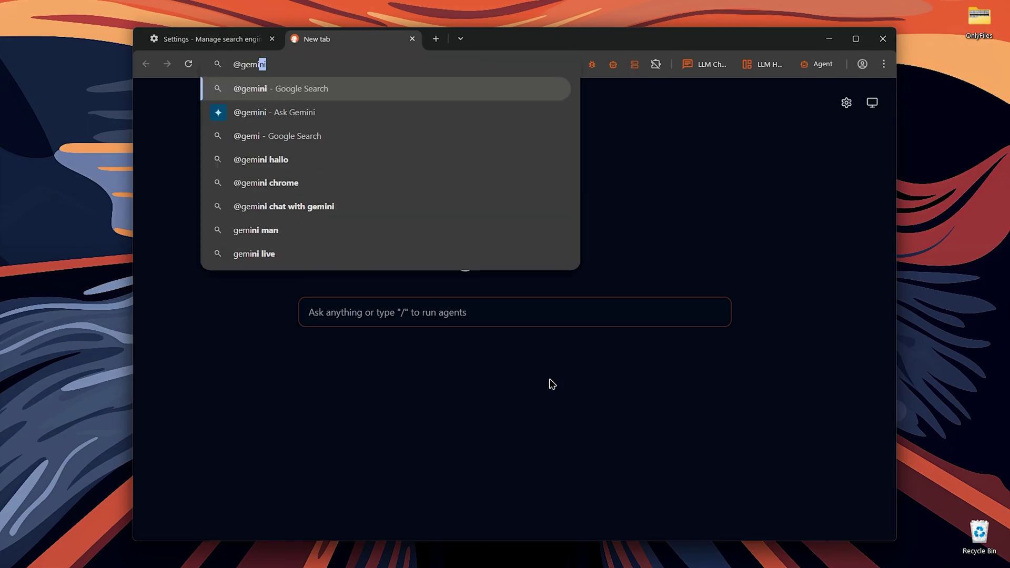
pyautogui.press('Tab')
pyautogui.write('he')
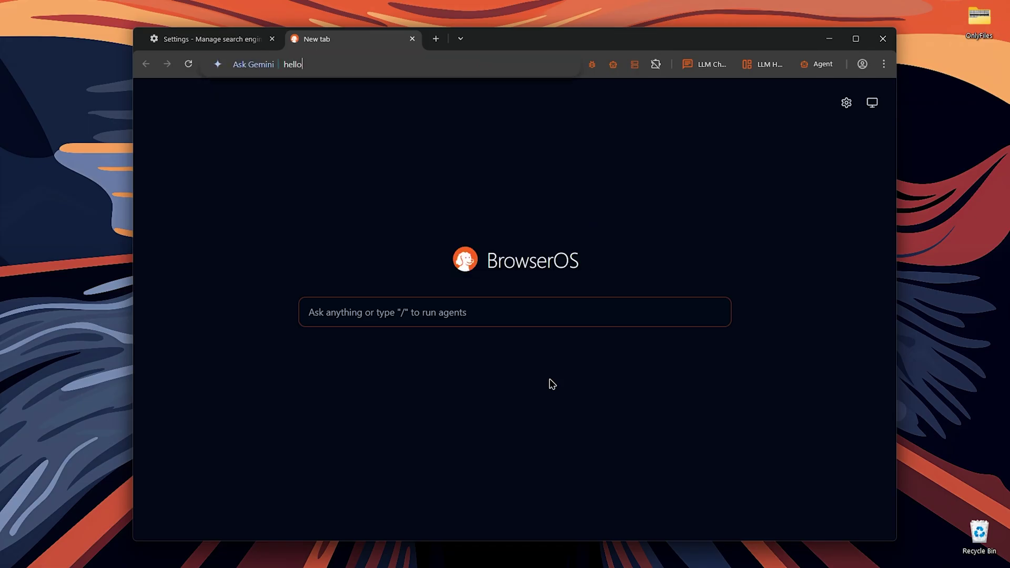
pyautogui.write('llo')
pyautogui.press('Return')
pyautogui.hotkey('ctrl', 'w')
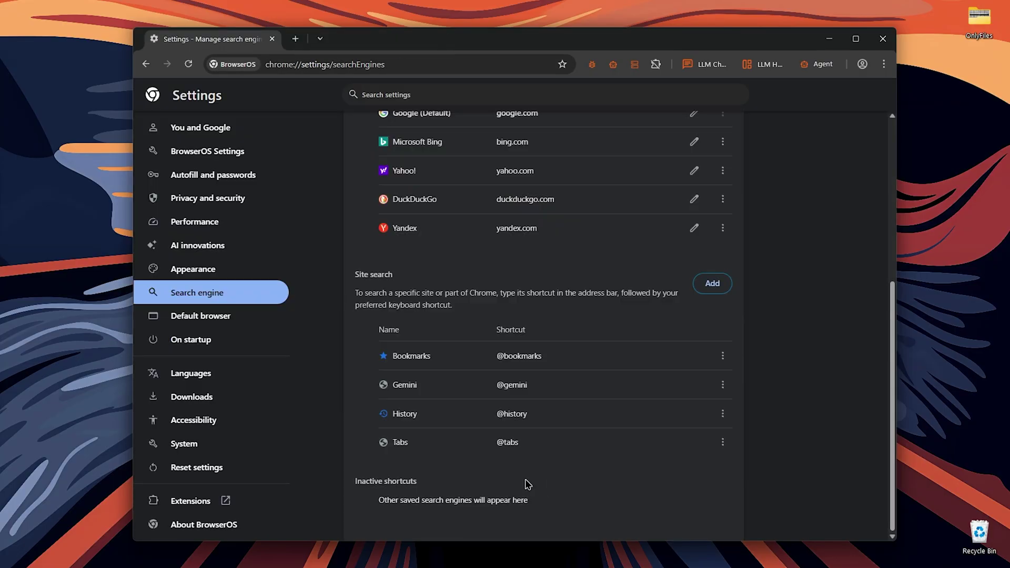
pyautogui.click(713, 283)
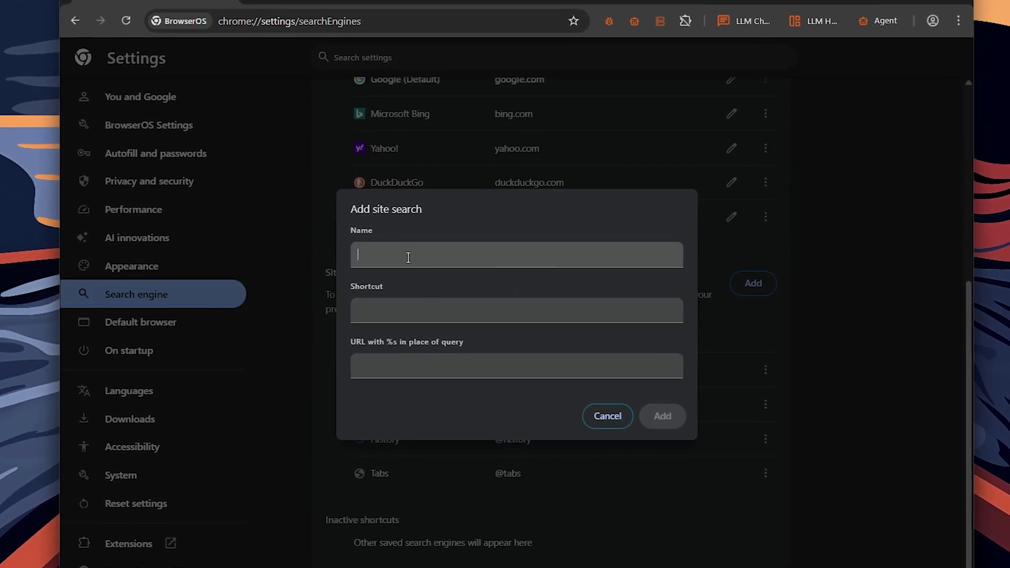
pyautogui.write('yt')
pyautogui.click(385, 315)
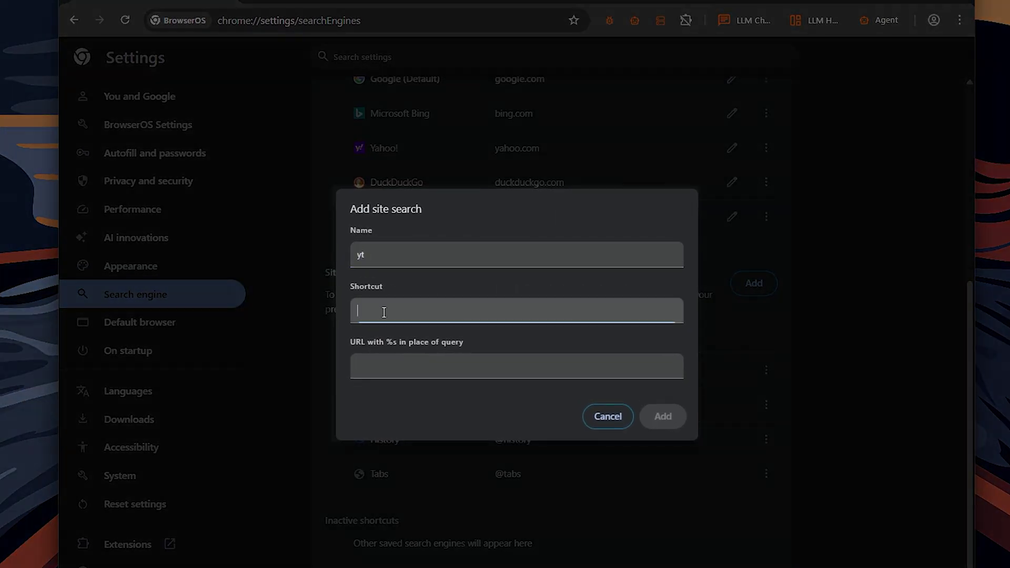
pyautogui.click(384, 367)
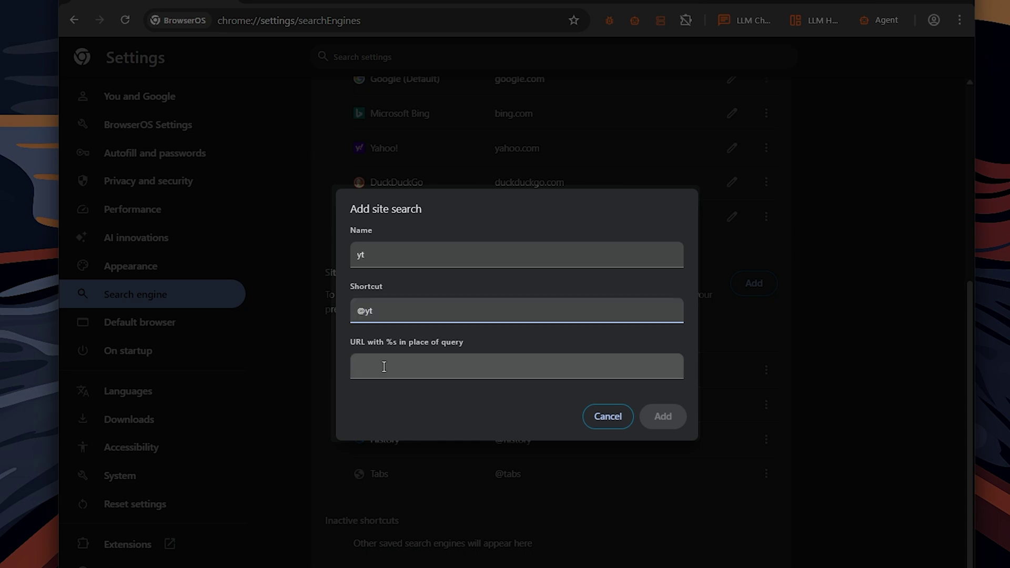
pyautogui.write('y')
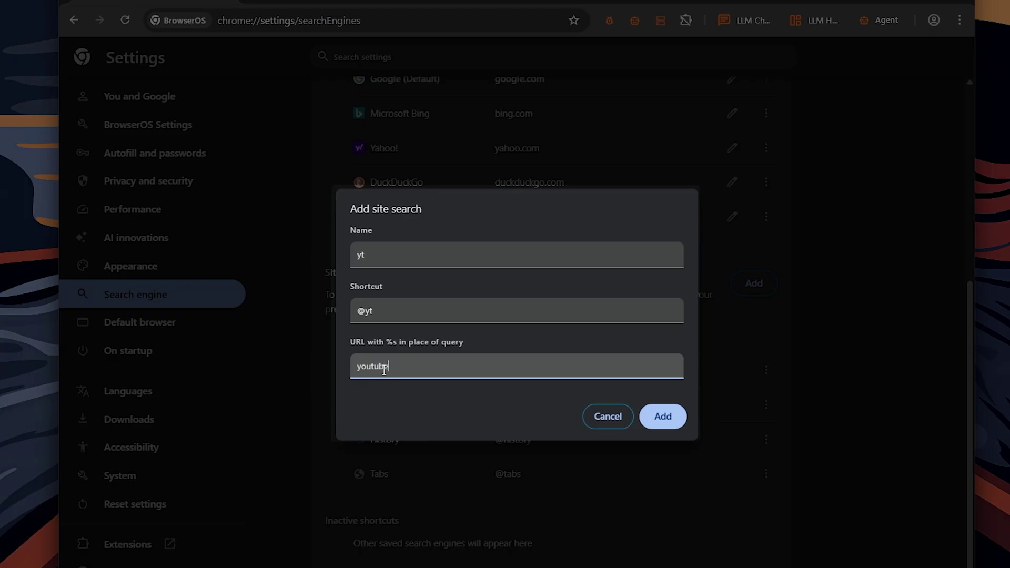
pyautogui.write('outubesearch')
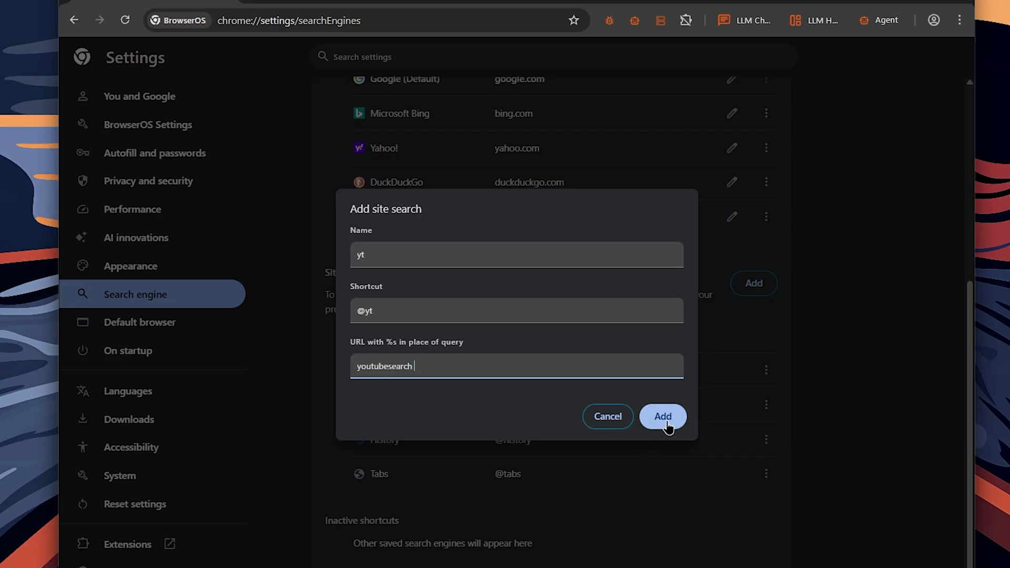
pyautogui.click(622, 424)
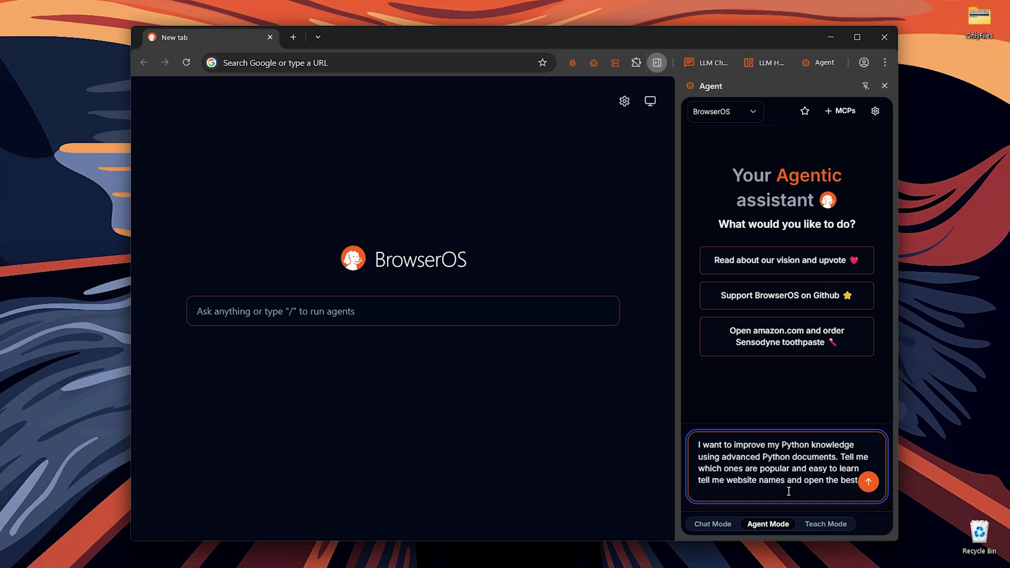
# Send the Python documentation prompt to the agent, then show the MCP connectors list
pyautogui.write('one')
pyautogui.press('Return')
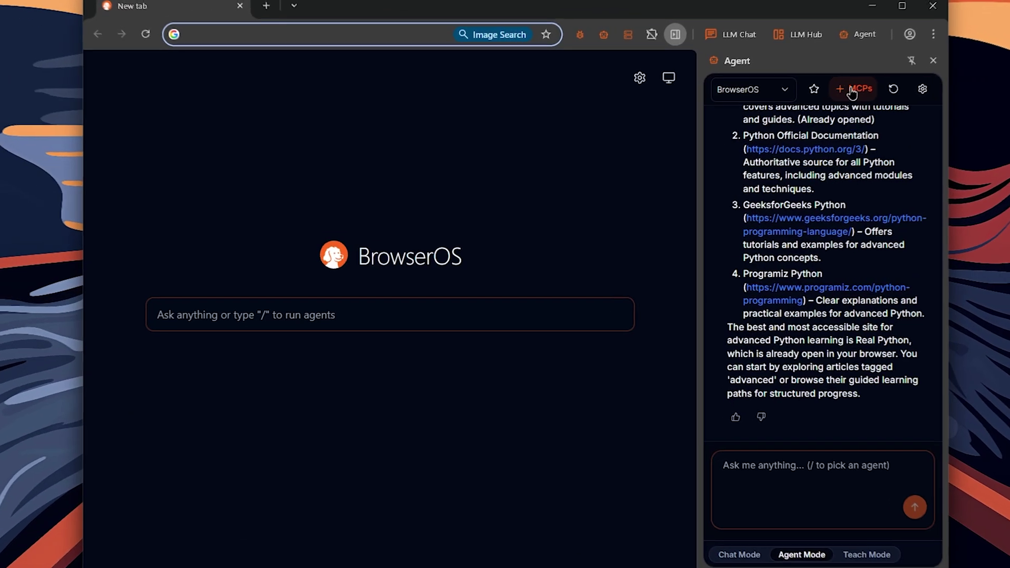
pyautogui.click(809, 111)
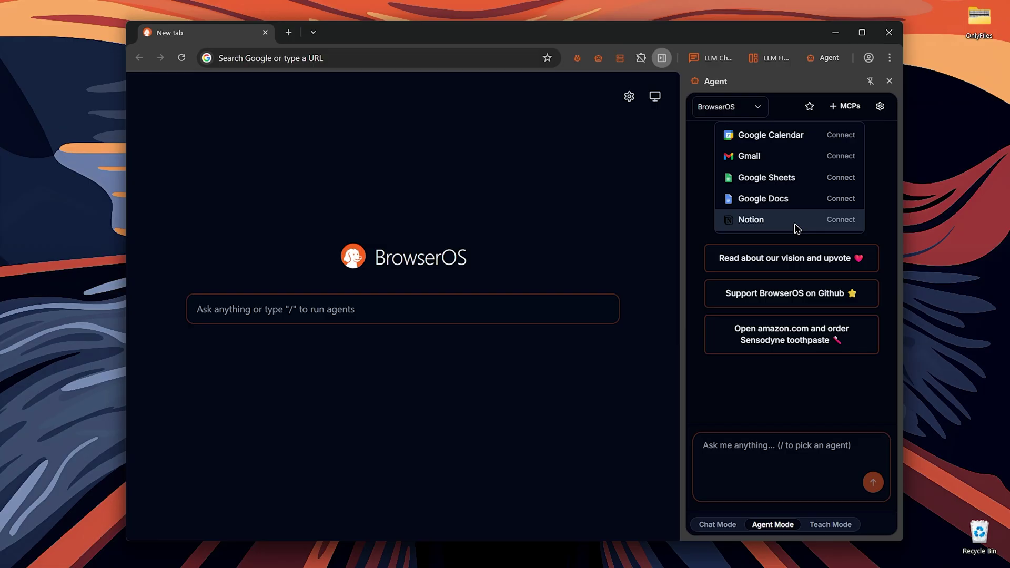
# Begin connecting Notion and review Klavis AI's page viewing, editing, content and comment permissions
pyautogui.click(840, 220)
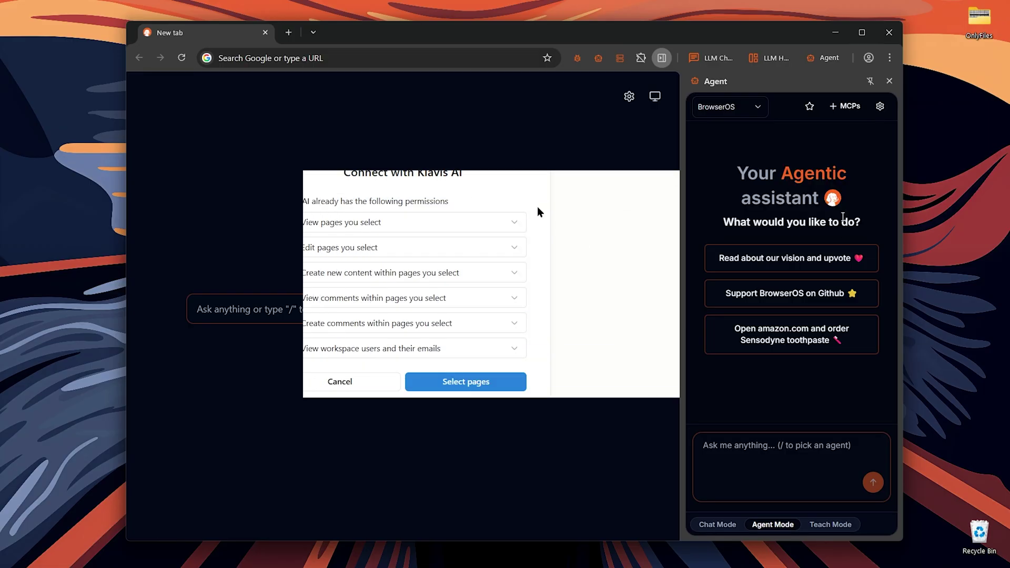
pyautogui.click(517, 226)
pyautogui.click(504, 297)
pyautogui.scroll(-1, 567, 284)
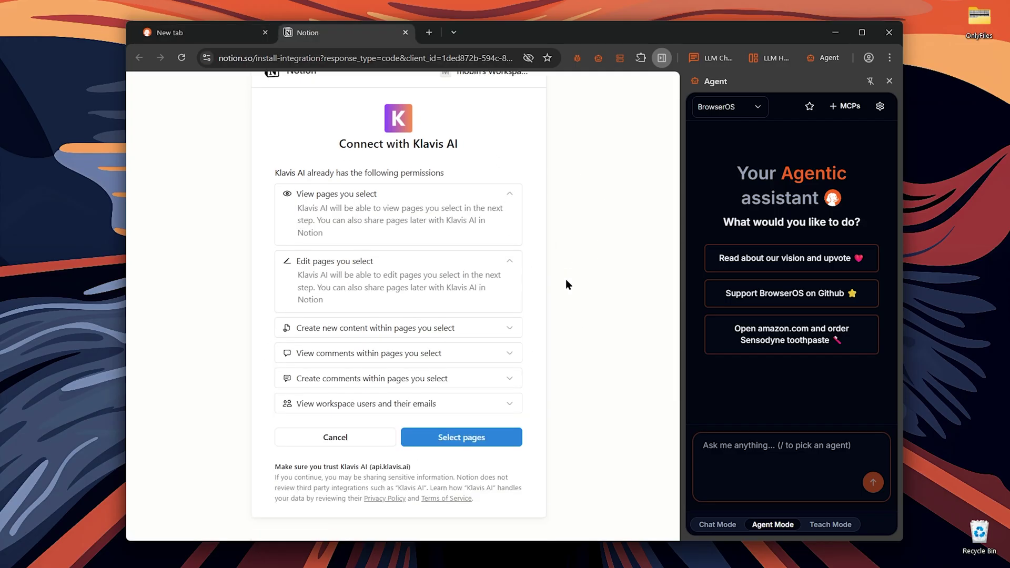
pyautogui.click(518, 330)
pyautogui.scroll(-3, 519, 342)
pyautogui.click(519, 354)
pyautogui.click(514, 388)
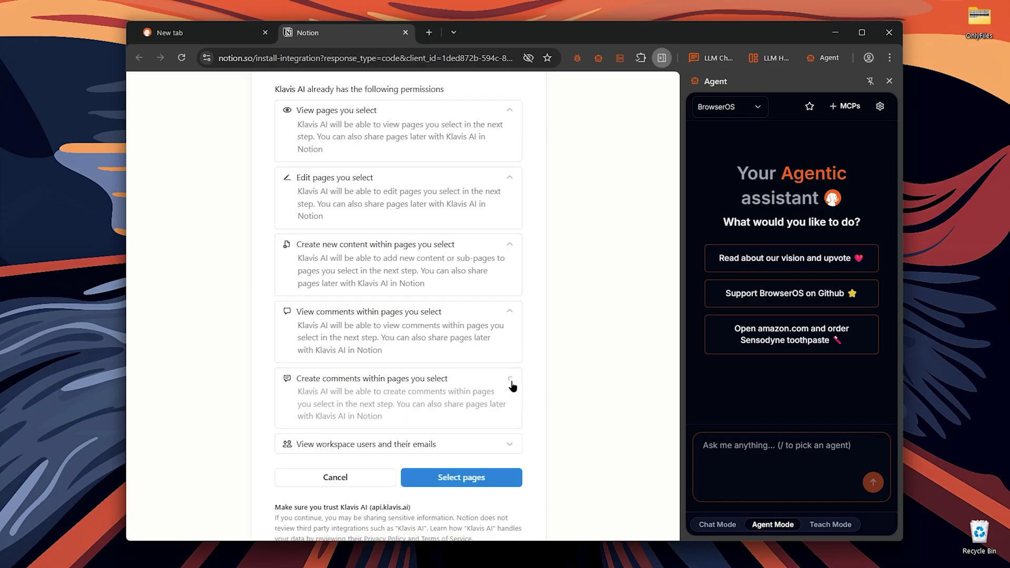
pyautogui.scroll(3, 563, 394)
pyautogui.scroll(-4, 563, 394)
# Select pages and allow Klavis AI access, then select the prepared London tourist prompt
pyautogui.click(462, 435)
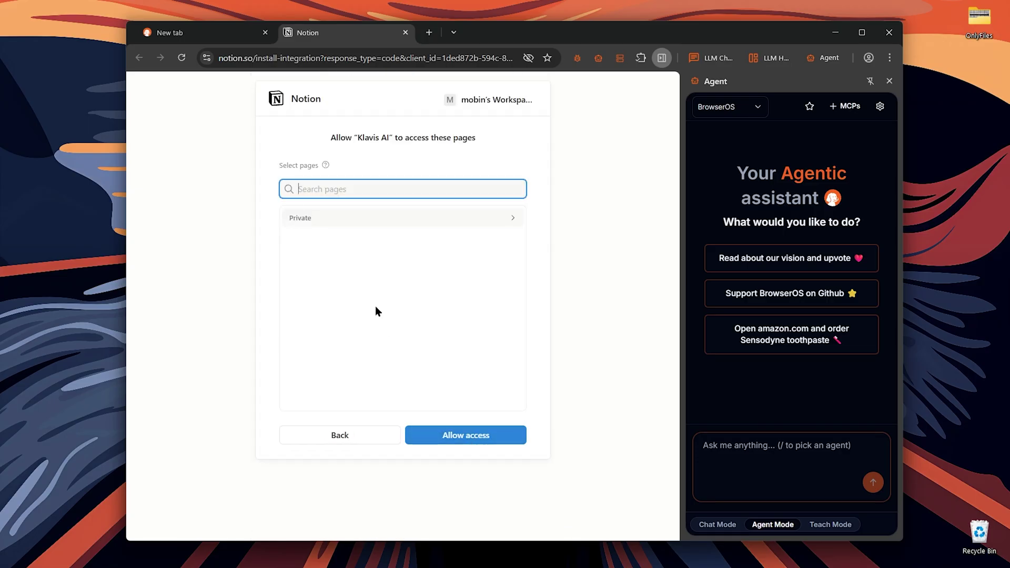
pyautogui.click(457, 427)
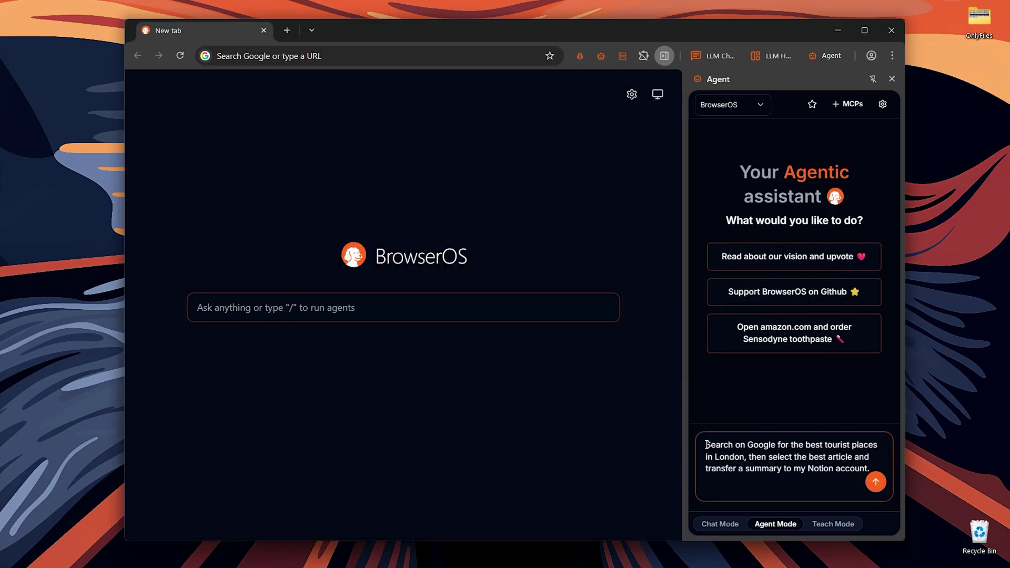
pyautogui.moveTo(707, 444); pyautogui.dragTo(869, 468)
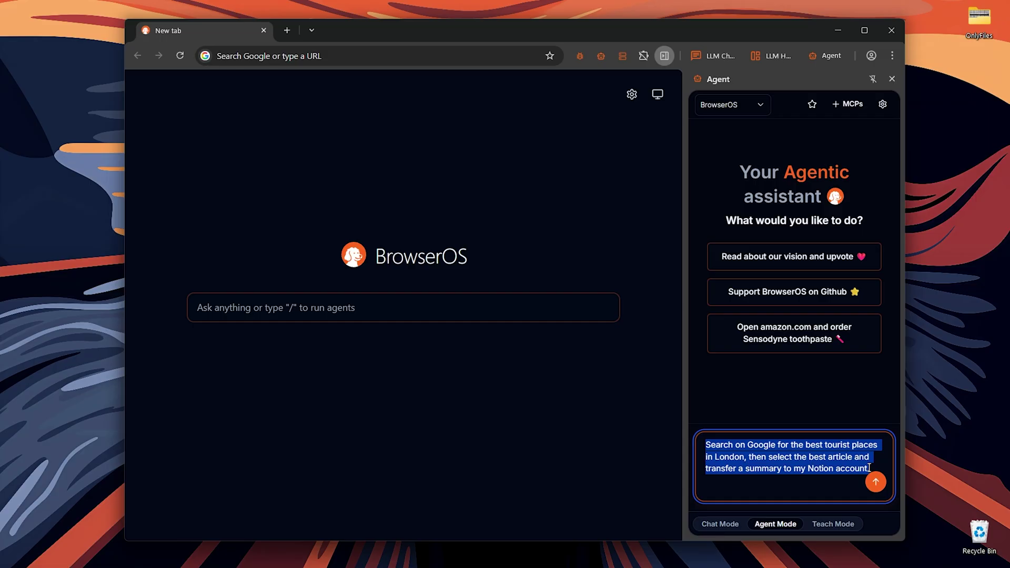
# Send the London tourist-places prompt and check the agent's confirmation that the summary reached Notion
pyautogui.click(875, 487)
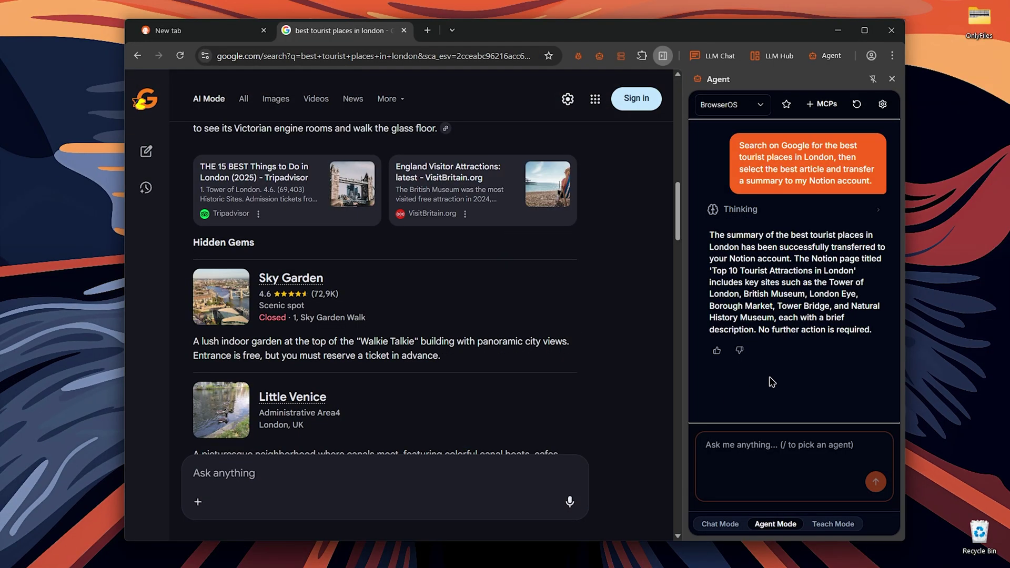
pyautogui.moveTo(705, 238); pyautogui.dragTo(788, 268)
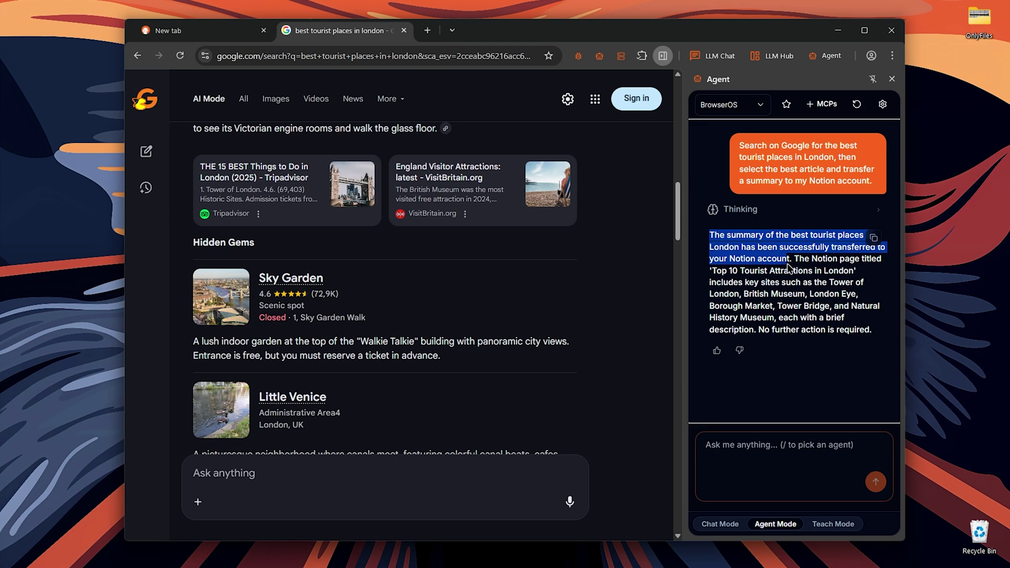
pyautogui.click(768, 366)
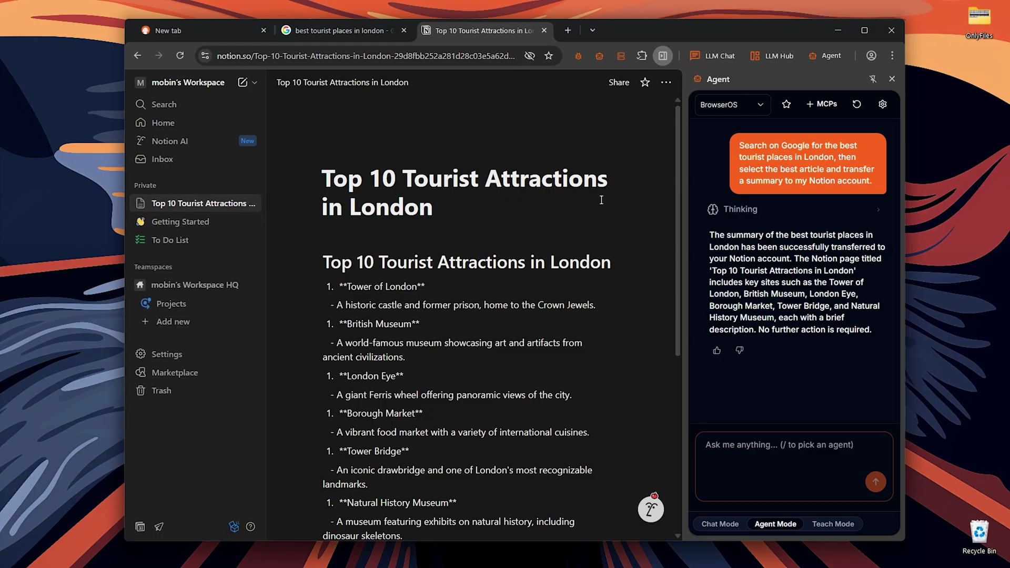
pyautogui.scroll(5, 583, 379)
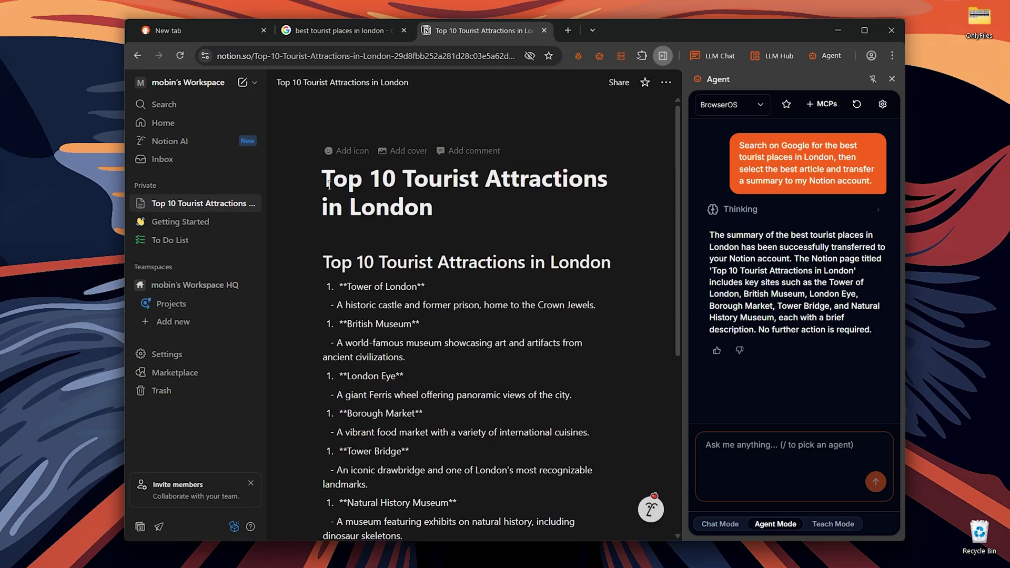
pyautogui.moveTo(323, 177); pyautogui.dragTo(480, 217)
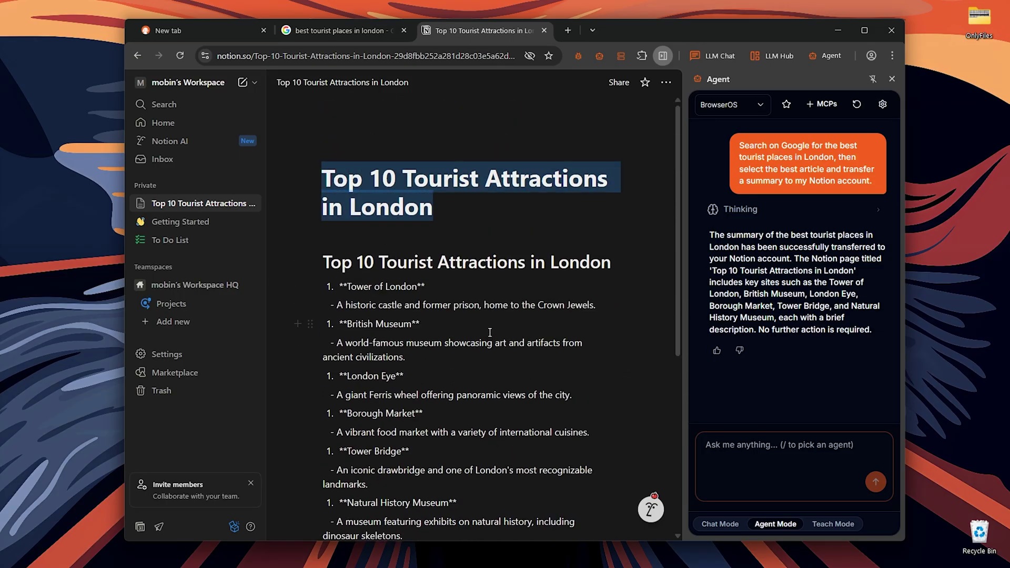
pyautogui.scroll(-5, 490, 335)
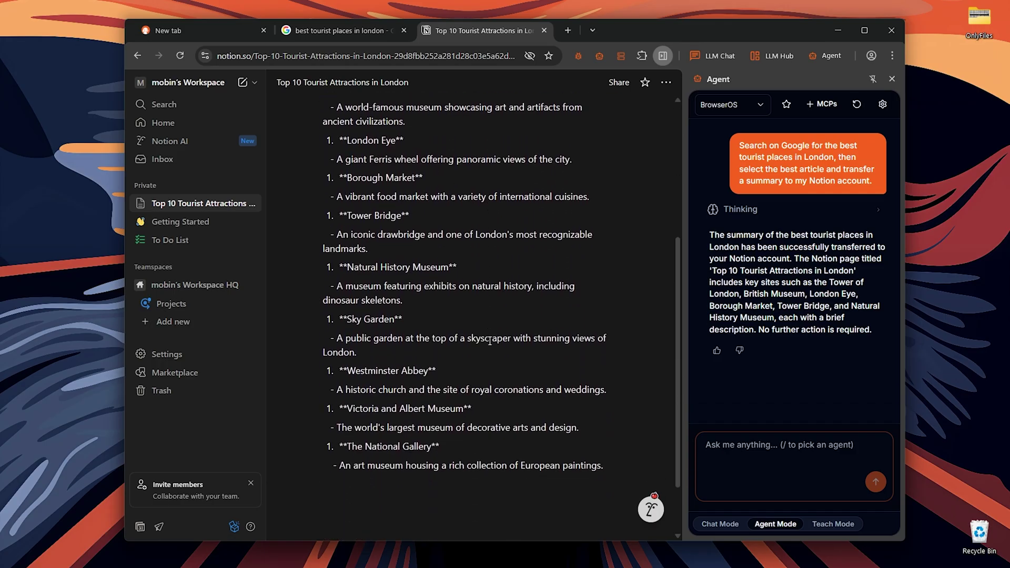
# Go to ollama.com, download the Windows installer, and close the Agent side panel
pyautogui.click(356, 58)
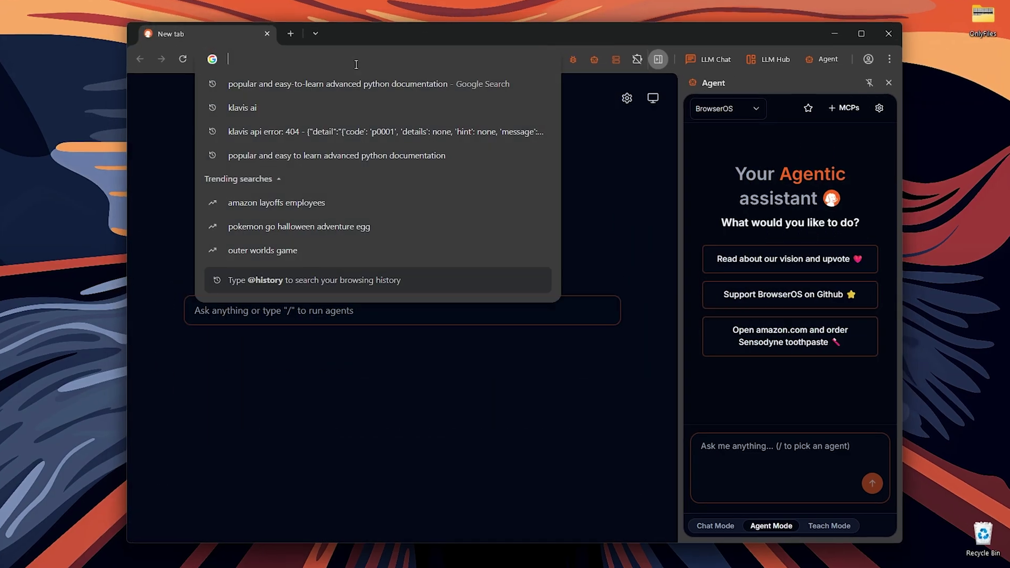
pyautogui.write('ollama')
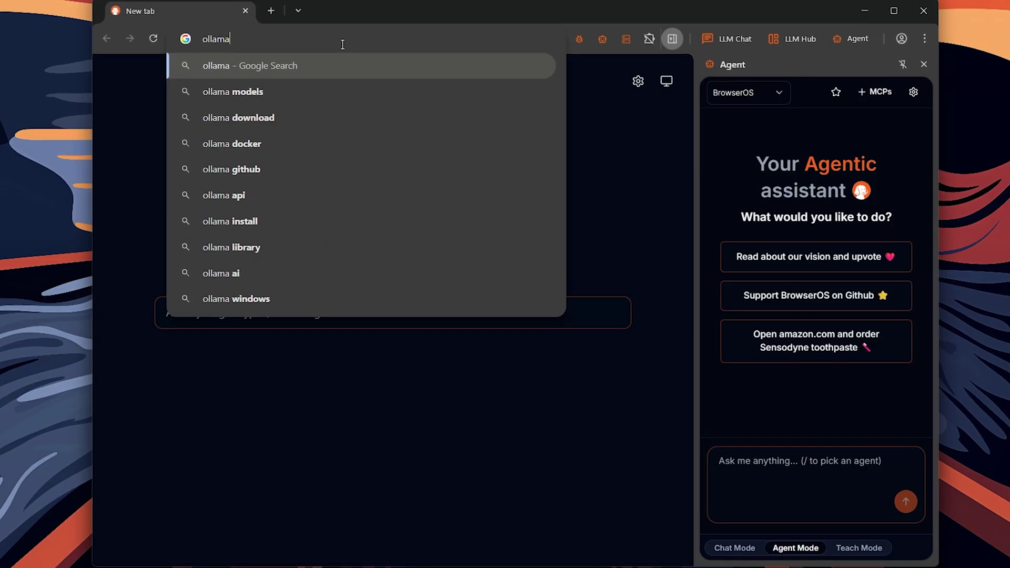
pyautogui.write('.com')
pyautogui.press('Return')
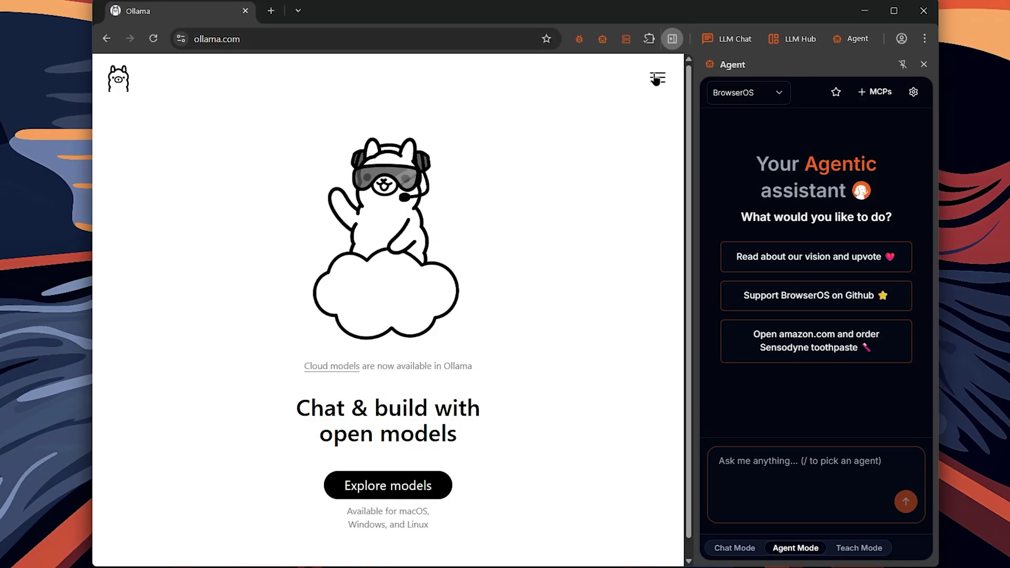
pyautogui.click(656, 76)
pyautogui.click(176, 161)
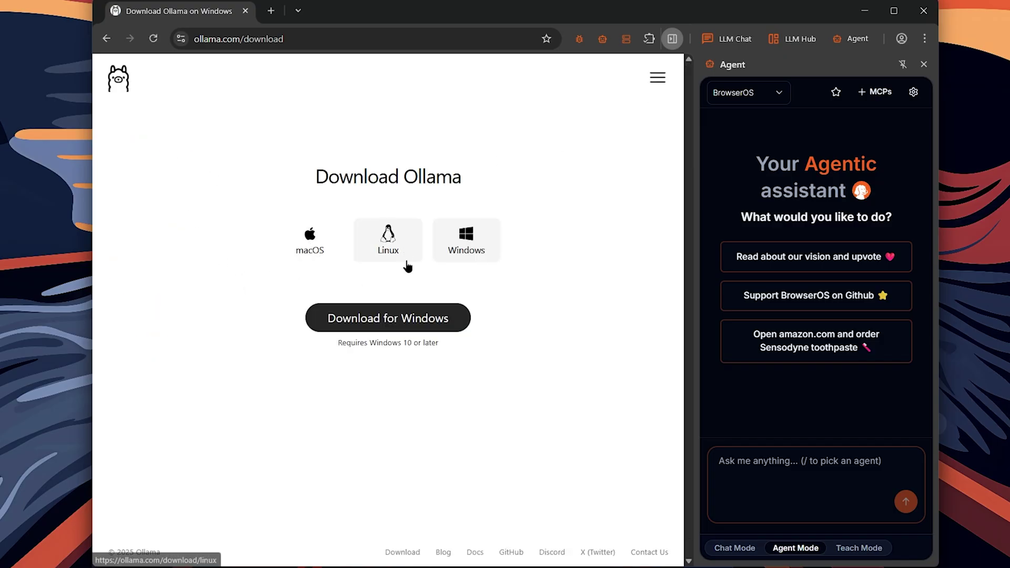
pyautogui.click(419, 328)
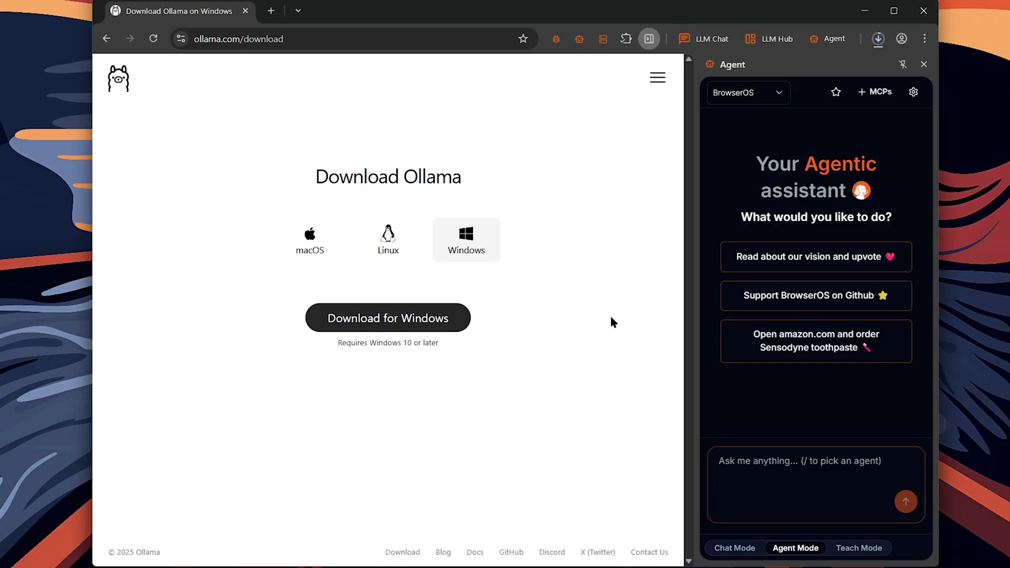
pyautogui.click(923, 64)
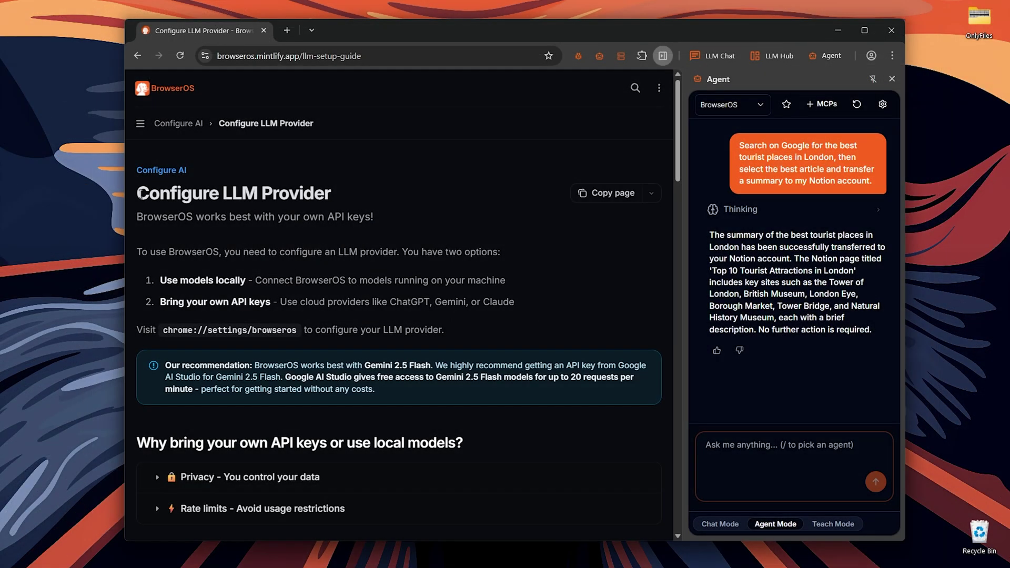
# Read the Configure LLM Provider docs, then go to chrome://settings/browseros-ai to see the LLM providers
pyautogui.moveTo(137, 193); pyautogui.dragTo(343, 205)
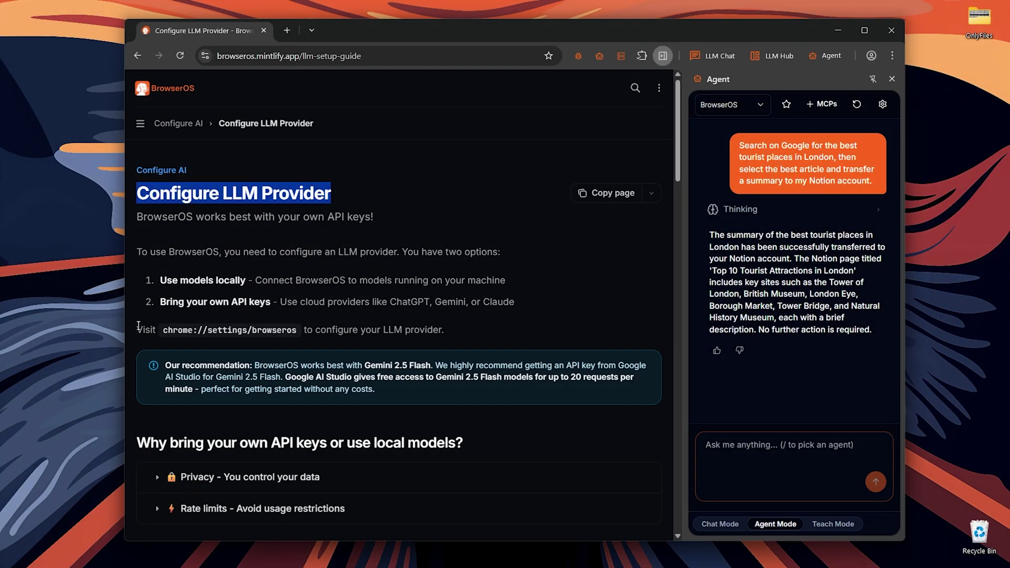
pyautogui.moveTo(131, 332); pyautogui.dragTo(460, 337)
pyautogui.click(469, 339)
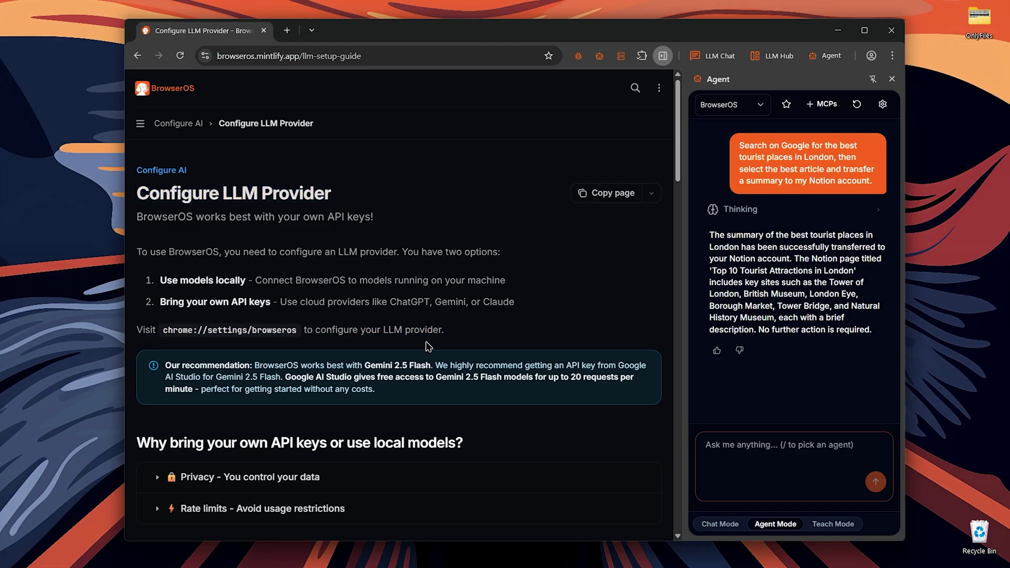
pyautogui.doubleClick(240, 332)
pyautogui.tripleClick(240, 333)
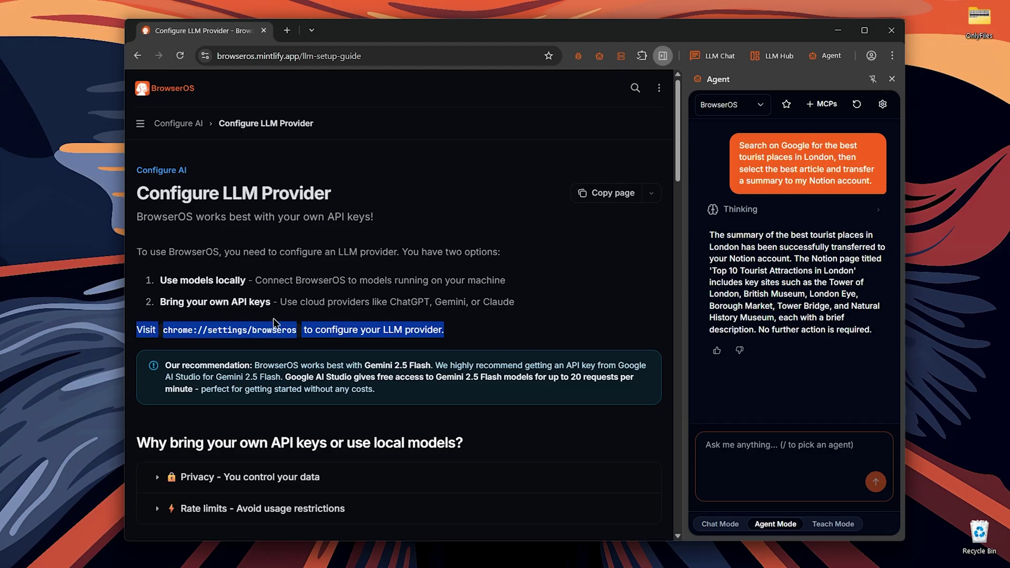
pyautogui.click(280, 358)
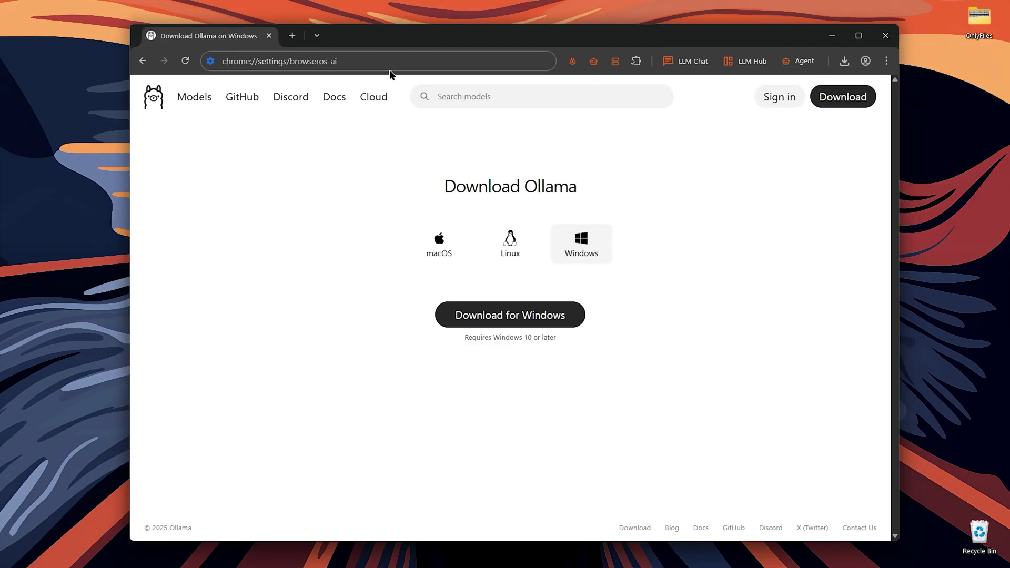
pyautogui.click(388, 61)
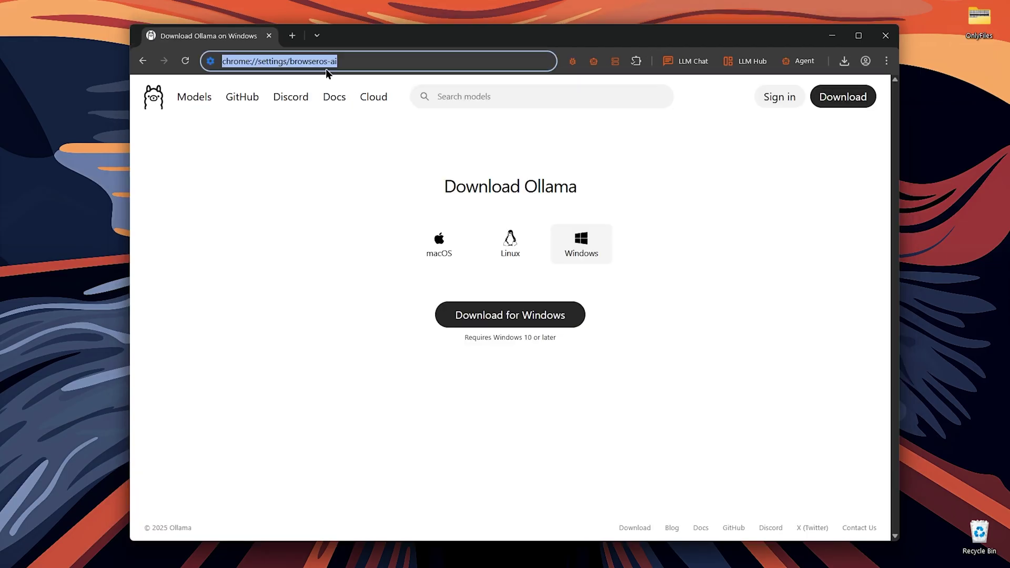
pyautogui.press('Return')
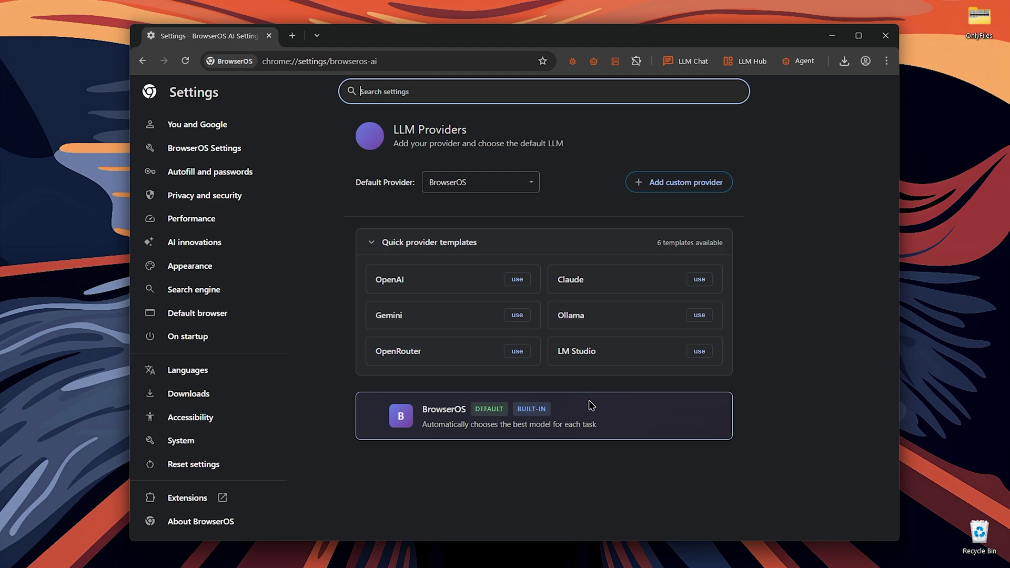
# Add a custom Ollama provider named main and review its base URL and Model ID options
pyautogui.click(660, 184)
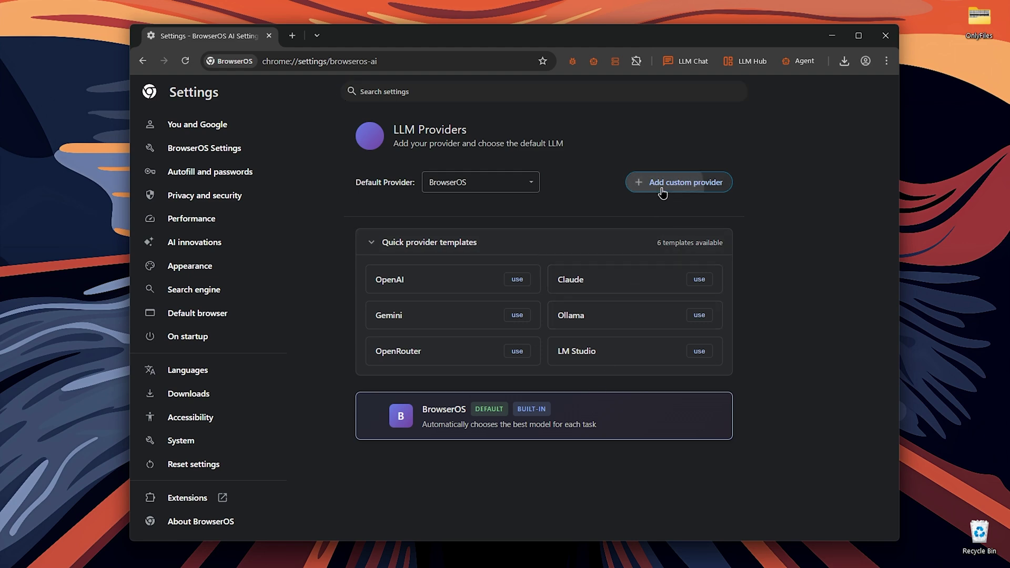
pyautogui.click(513, 179)
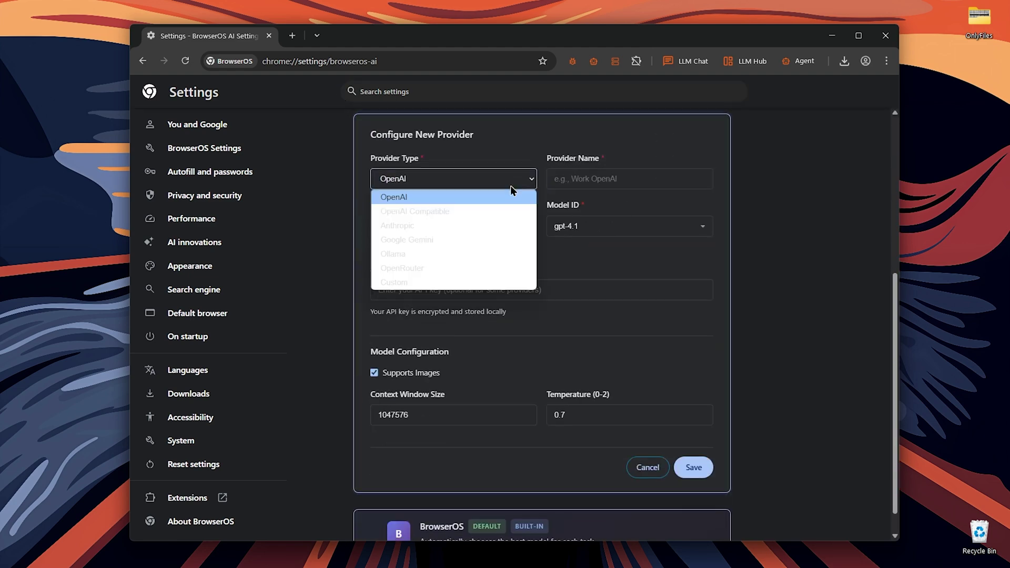
pyautogui.click(506, 253)
pyautogui.click(611, 181)
pyautogui.write('main')
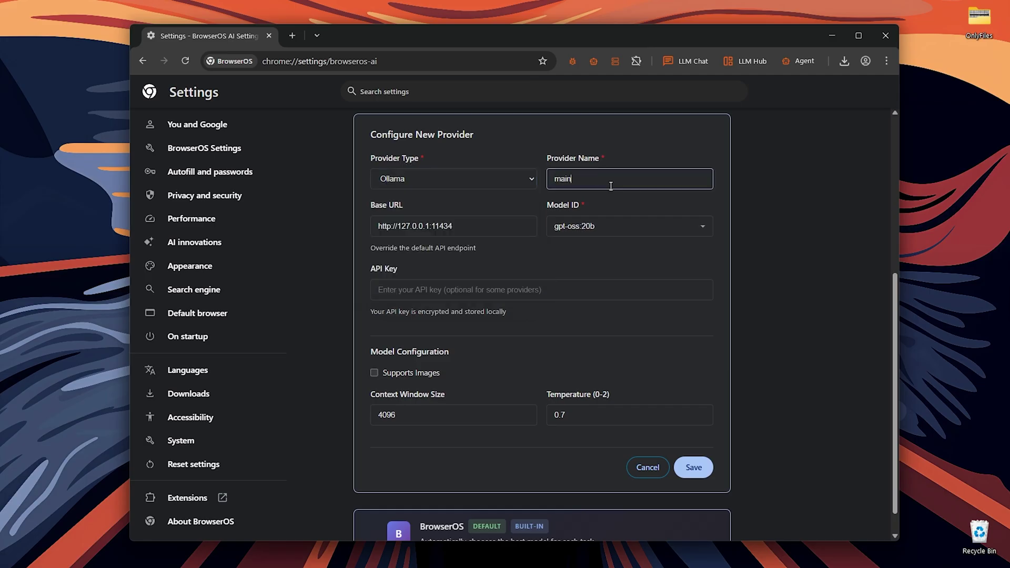
pyautogui.moveTo(375, 227); pyautogui.dragTo(477, 227)
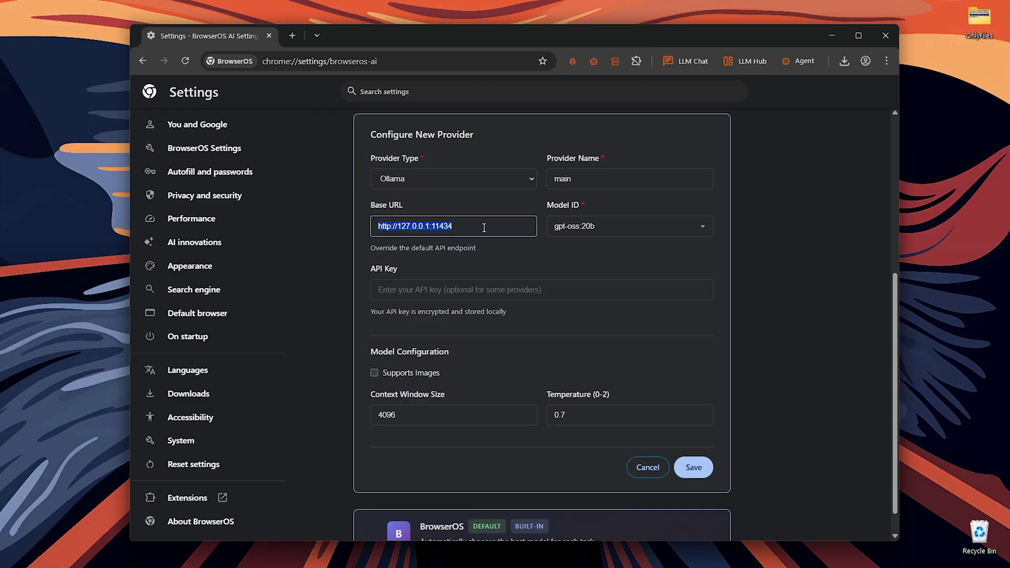
pyautogui.click(543, 293)
pyautogui.scroll(1, 543, 294)
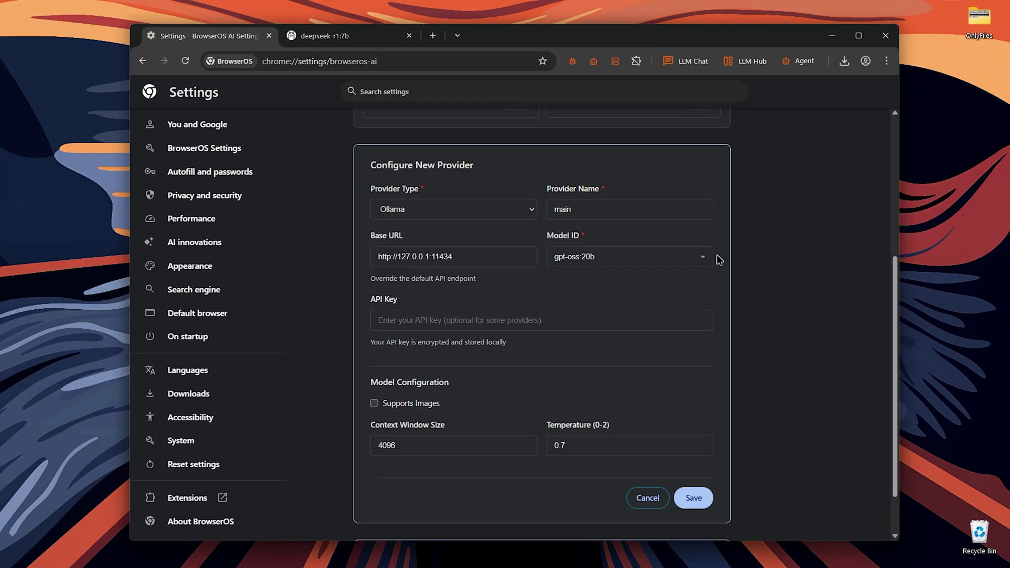
pyautogui.moveTo(547, 235); pyautogui.dragTo(596, 244)
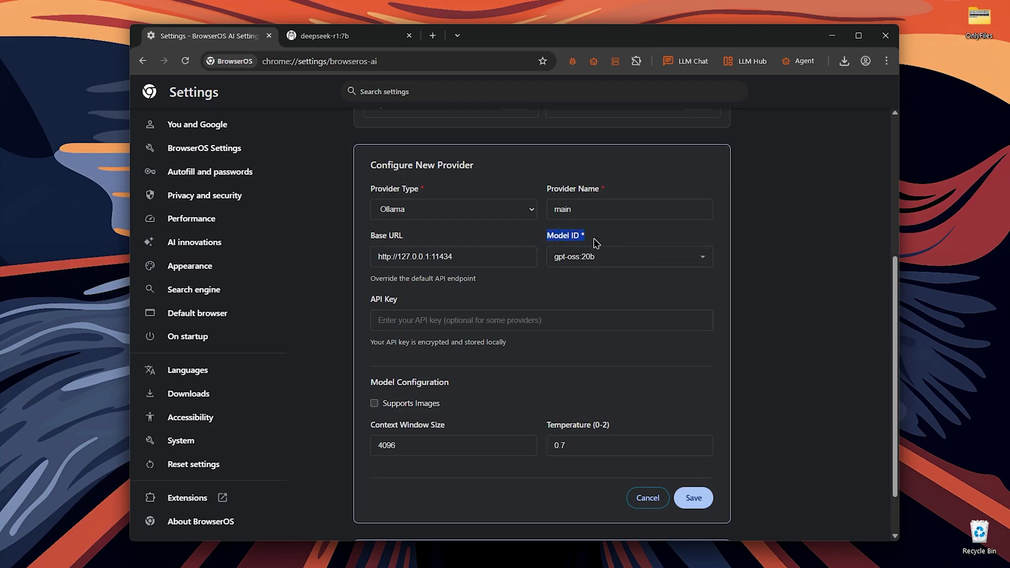
pyautogui.click(689, 263)
pyautogui.moveTo(712, 289); pyautogui.dragTo(719, 388)
# In the deepseek-r1:7b tab, search the web for qwen3:0.6b
pyautogui.click(333, 39)
pyautogui.click(334, 58)
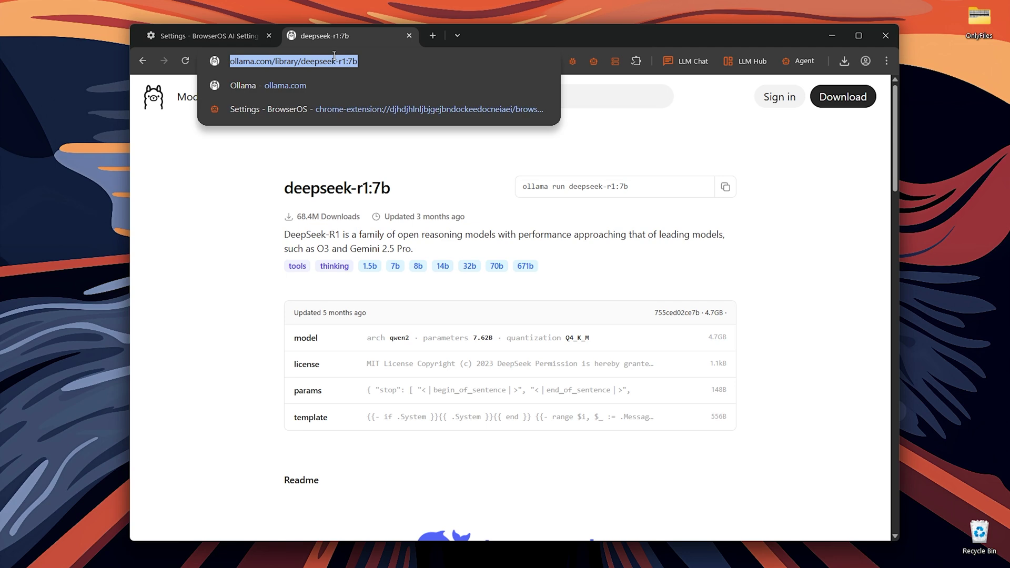
pyautogui.write('qwen3:0.6b')
pyautogui.press('Return')
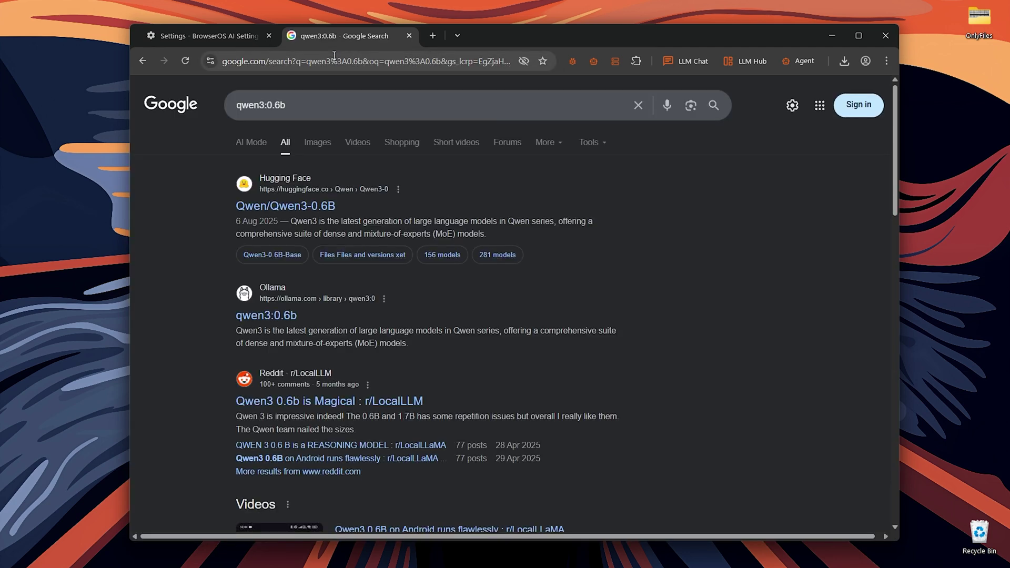
# Open Ollama's qwen3:0.6b page, copy its run command and paste it into PowerShell
pyautogui.click(281, 324)
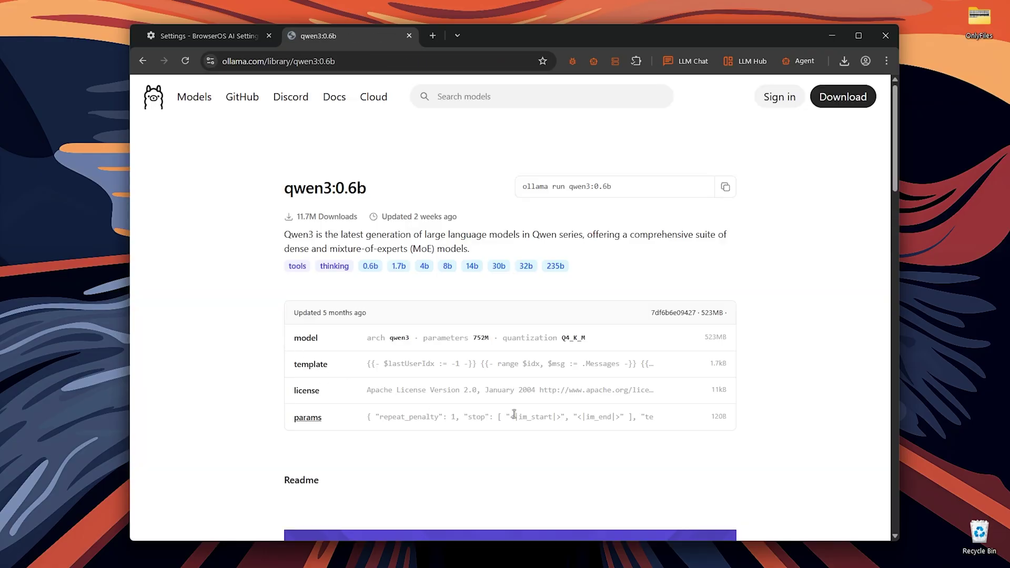
pyautogui.click(726, 188)
pyautogui.hotkey('ctrl', 'v')
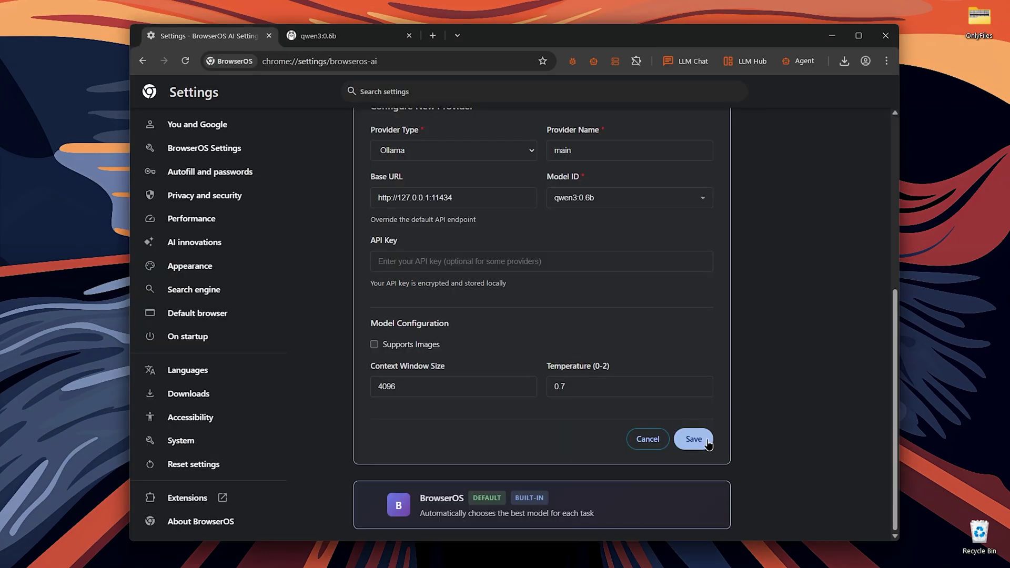
# Save the main provider, set it as the default LLM, and start typing in the Agent panel
pyautogui.click(707, 452)
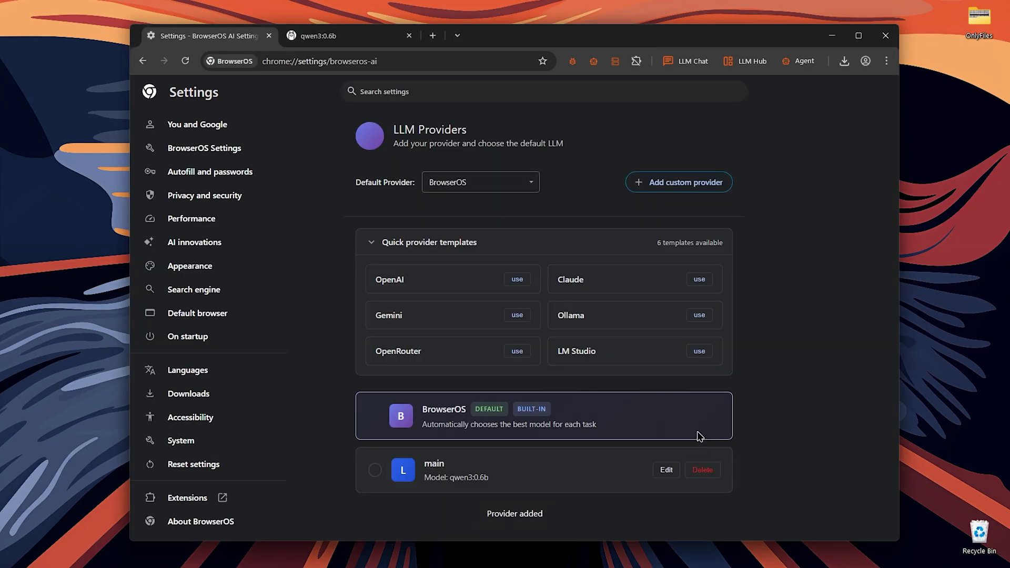
pyautogui.click(375, 471)
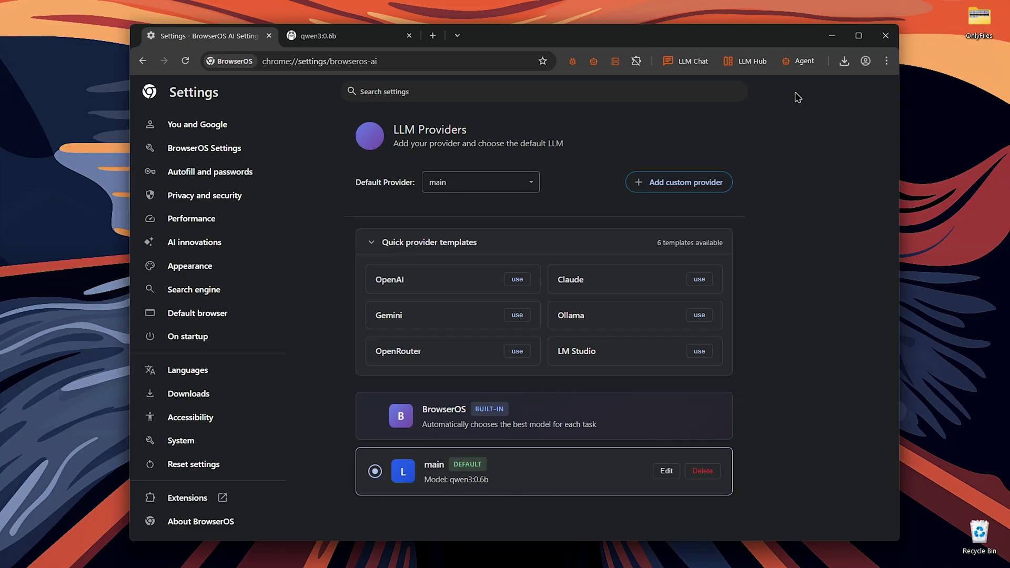
pyautogui.click(799, 61)
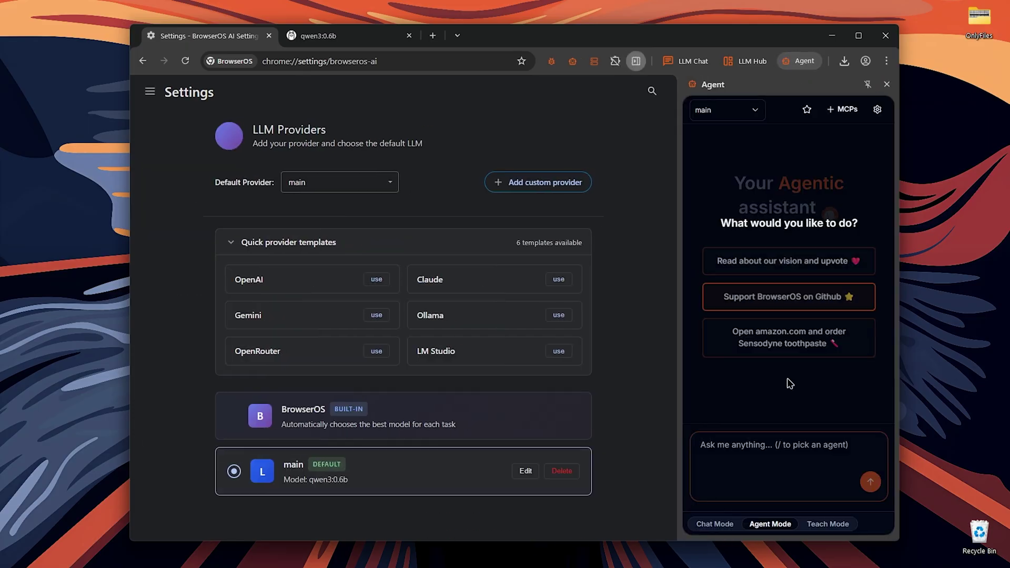
pyautogui.click(768, 477)
pyautogui.write('he')
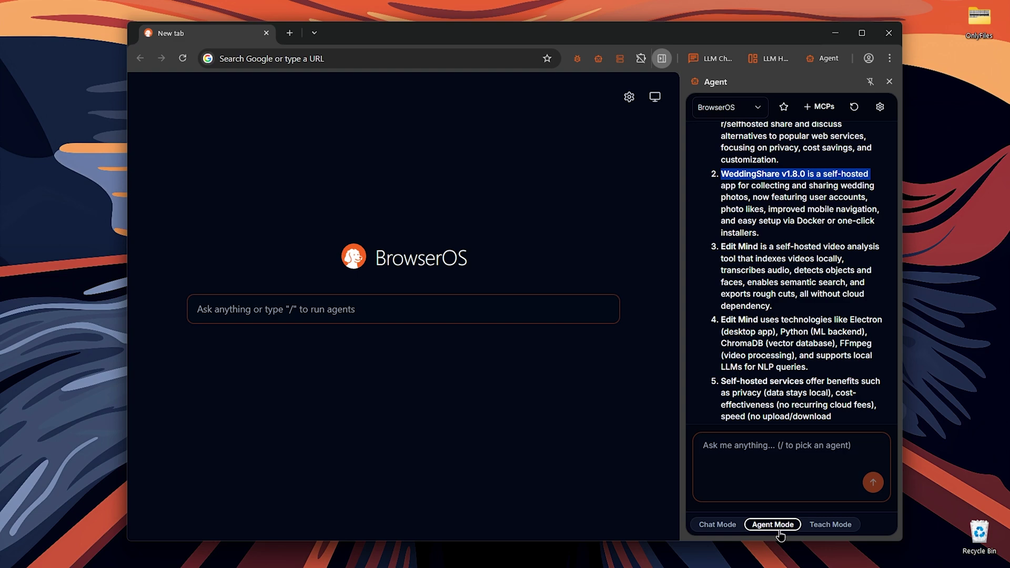
# Toggle the Agent panel from Chat Mode into Teach Mode, then return to the address bar
pyautogui.click(716, 525)
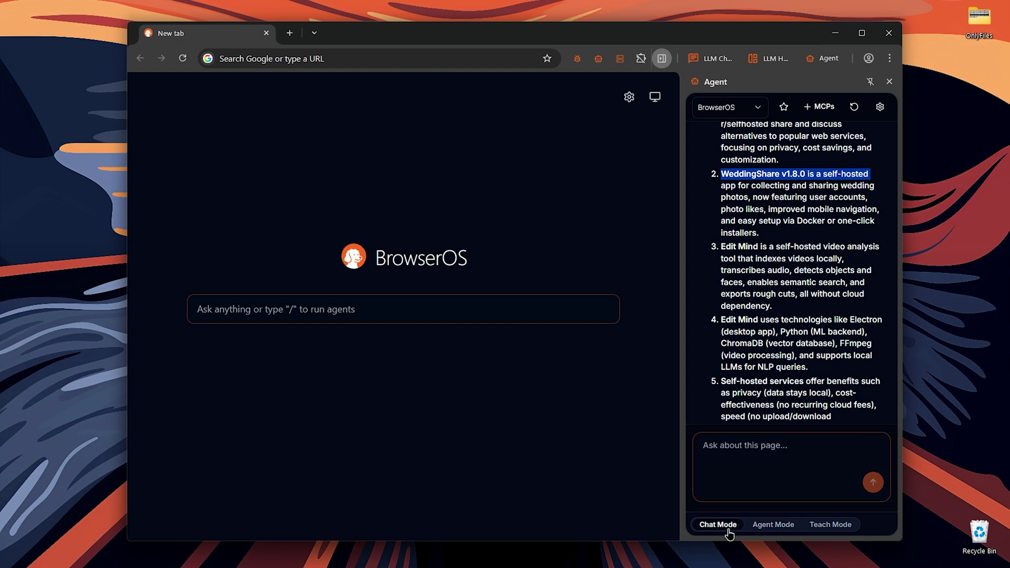
pyautogui.click(830, 526)
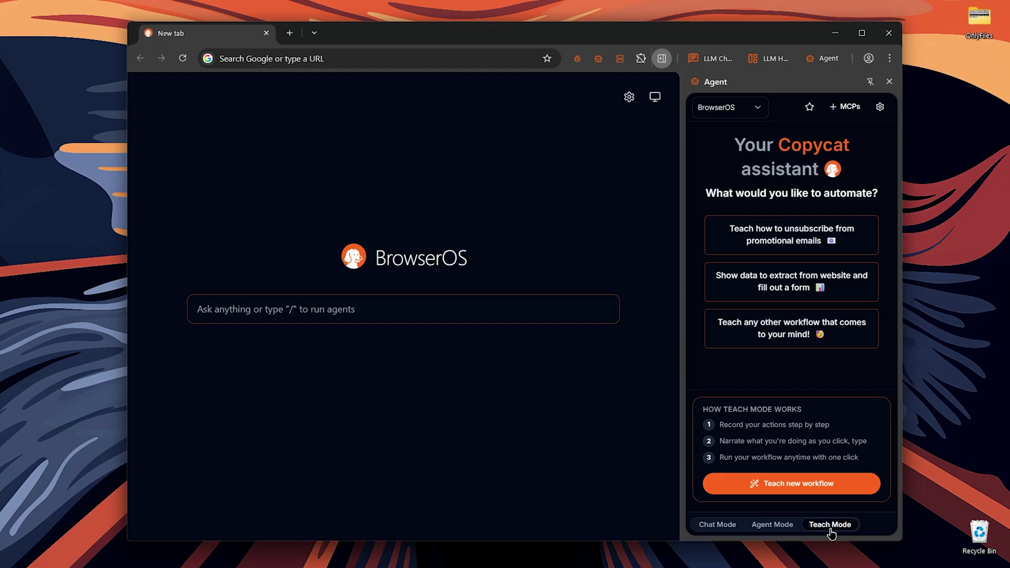
pyautogui.click(252, 65)
# Search self hosting and open the Reddit, XDA and Get Started With Self-Hosting results as tabs
pyautogui.write('self')
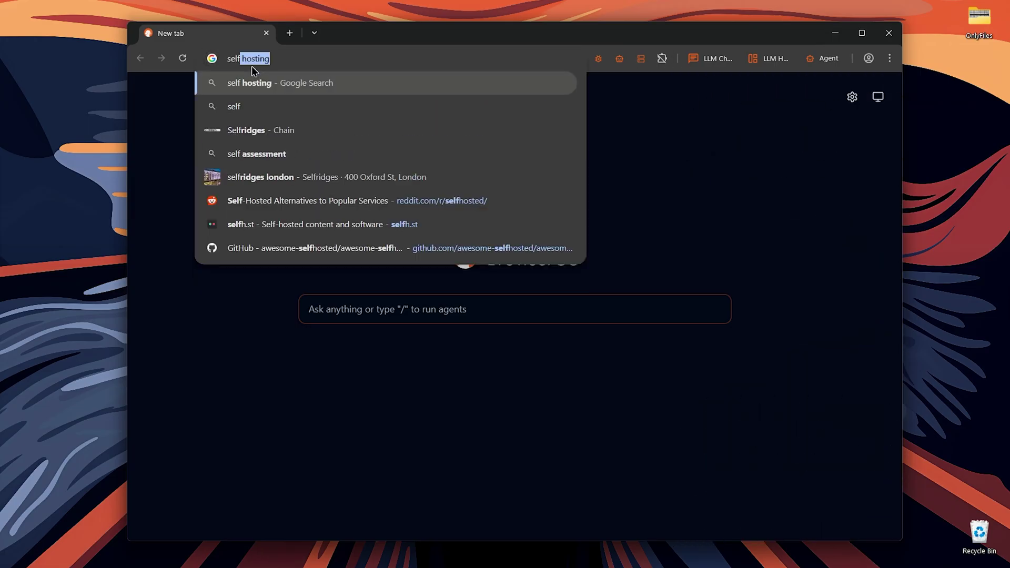
pyautogui.press('Return')
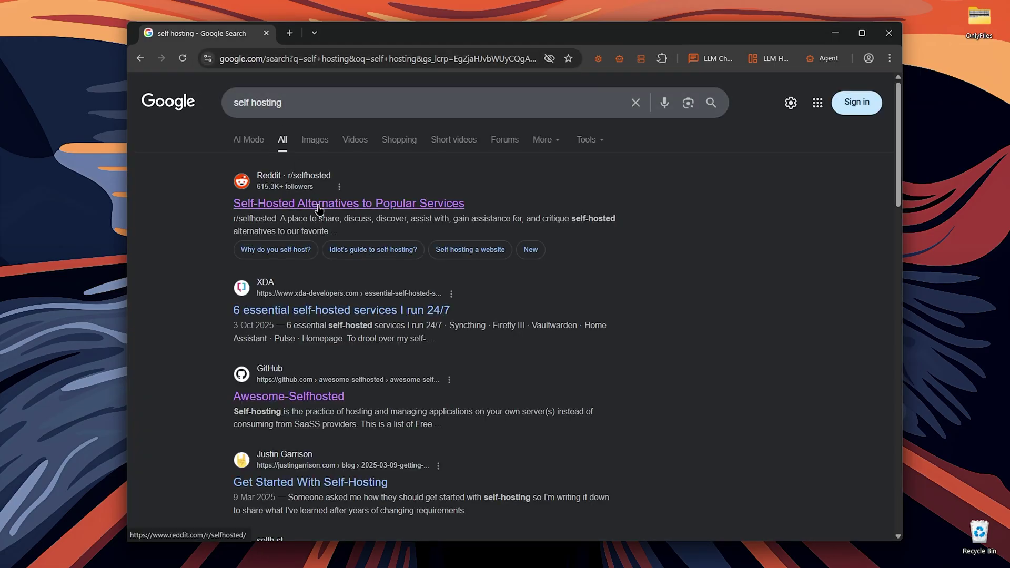
pyautogui.middleClick(319, 209)
pyautogui.middleClick(318, 310)
pyautogui.middleClick(317, 482)
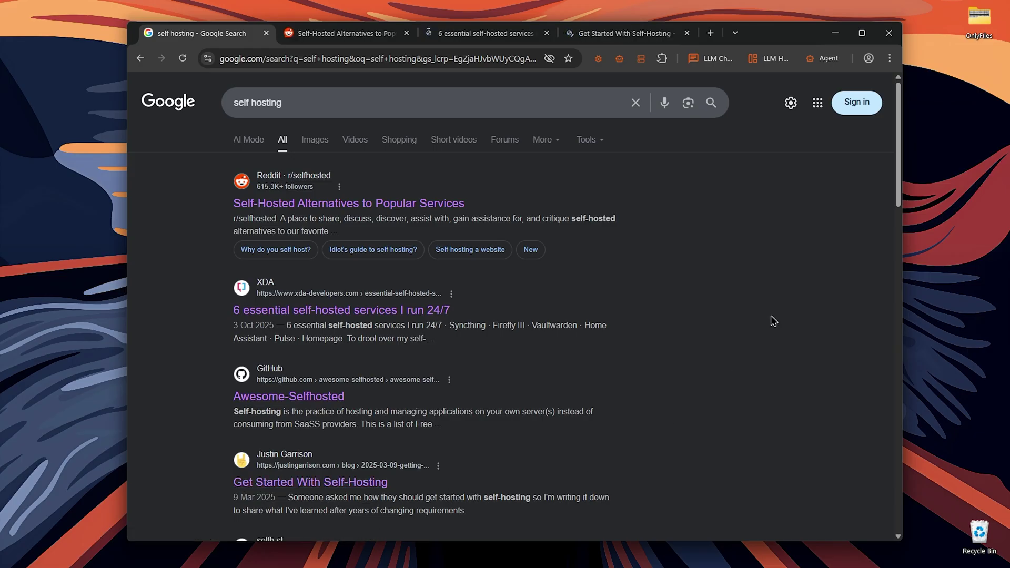
# In the Agent panel, @-mention the three tabs and send 'summerize this in 10 bullet points'
pyautogui.click(824, 58)
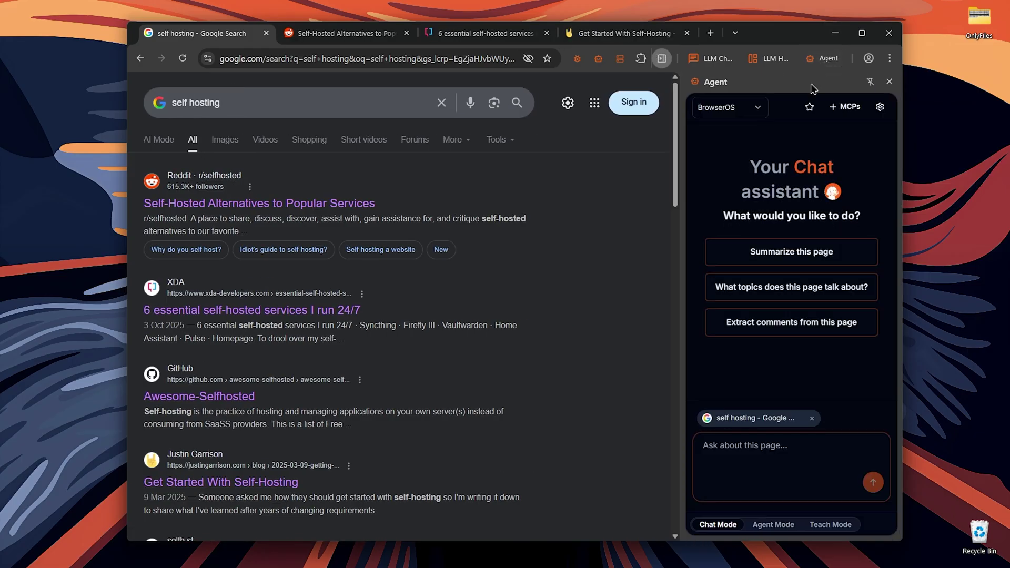
pyautogui.click(747, 445)
pyautogui.write('@')
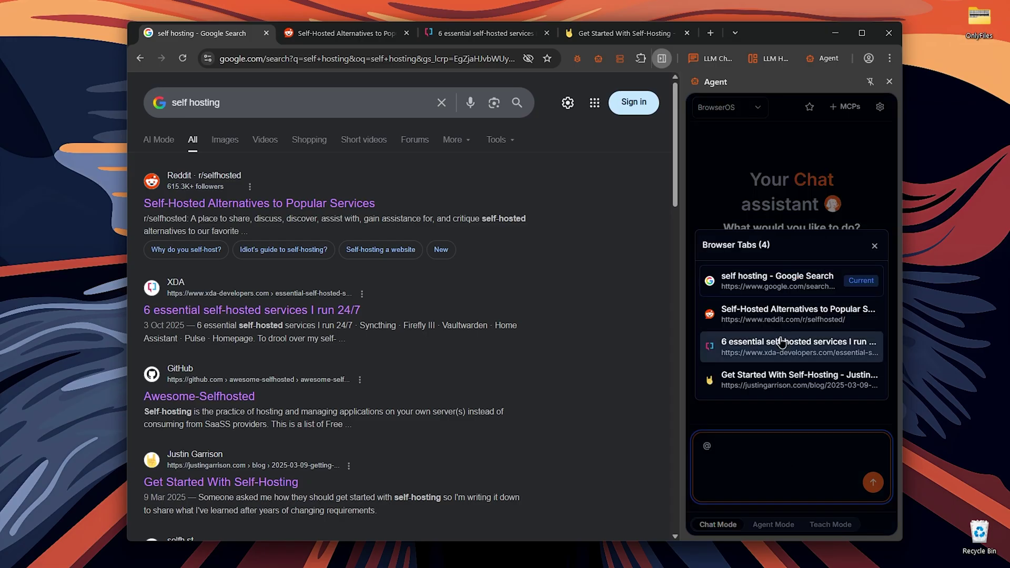
pyautogui.click(780, 314)
pyautogui.write('@')
pyautogui.click(775, 358)
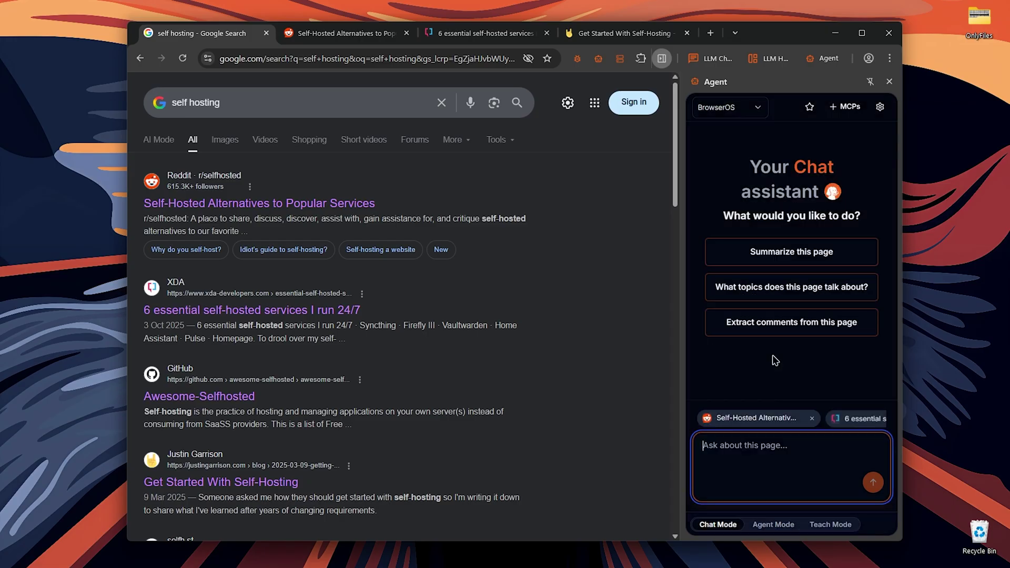
pyautogui.write('@')
pyautogui.click(776, 374)
pyautogui.write('summer')
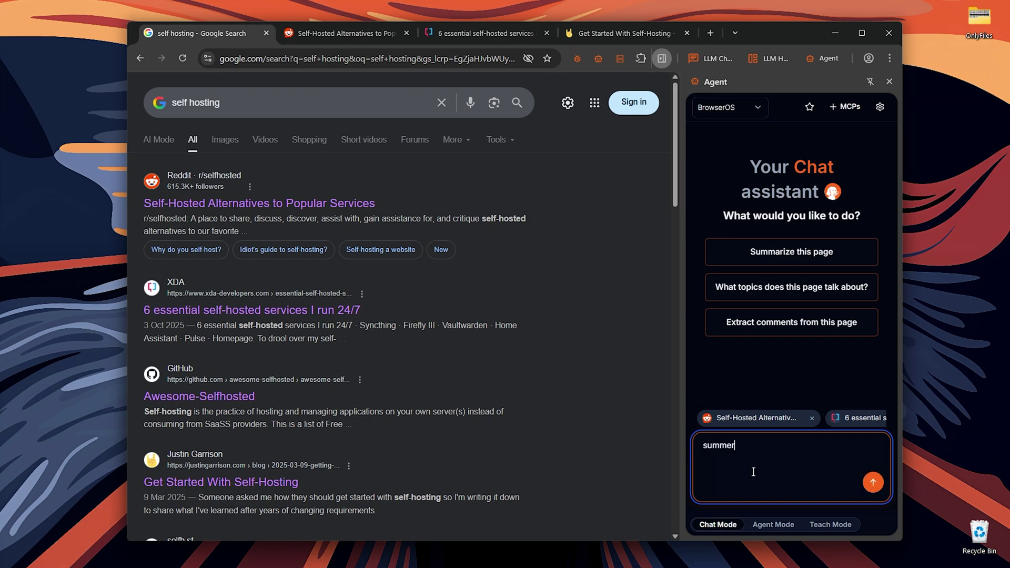
pyautogui.write('ize this in 10 bullet poin')
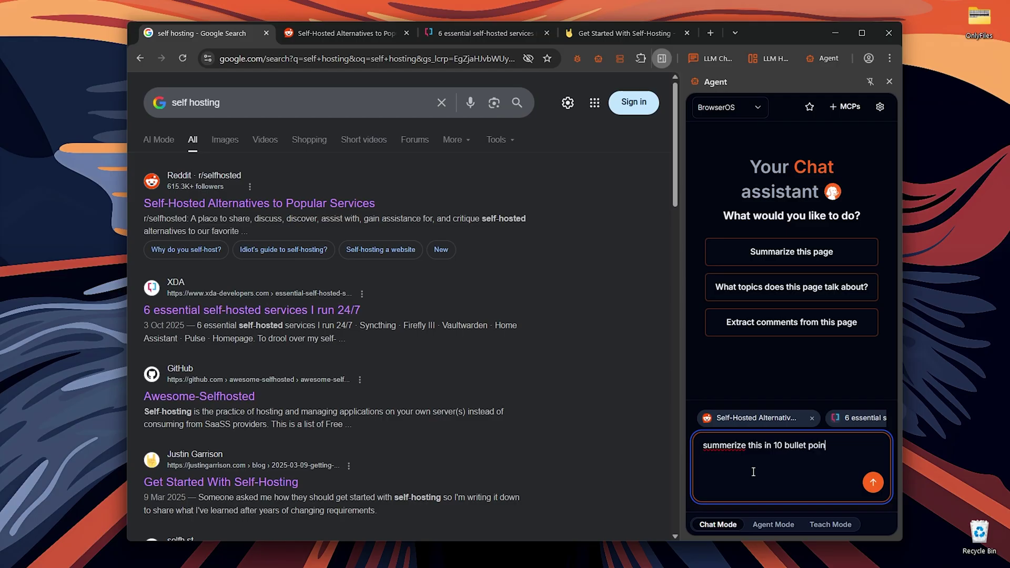
pyautogui.write('ts')
pyautogui.click(871, 483)
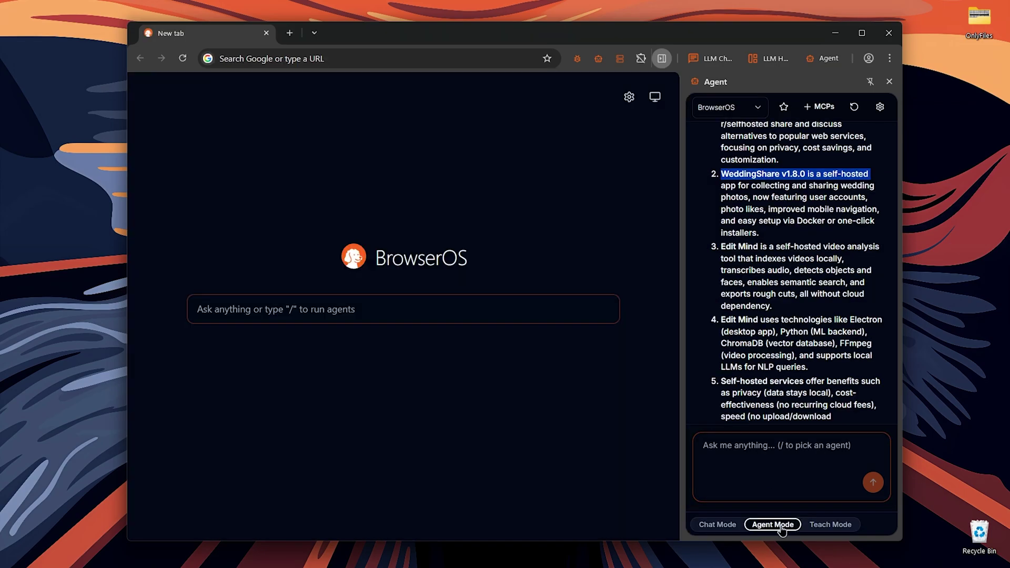
# Put the assistant panel into Teach Mode to reveal the Copycat assistant
pyautogui.click(717, 527)
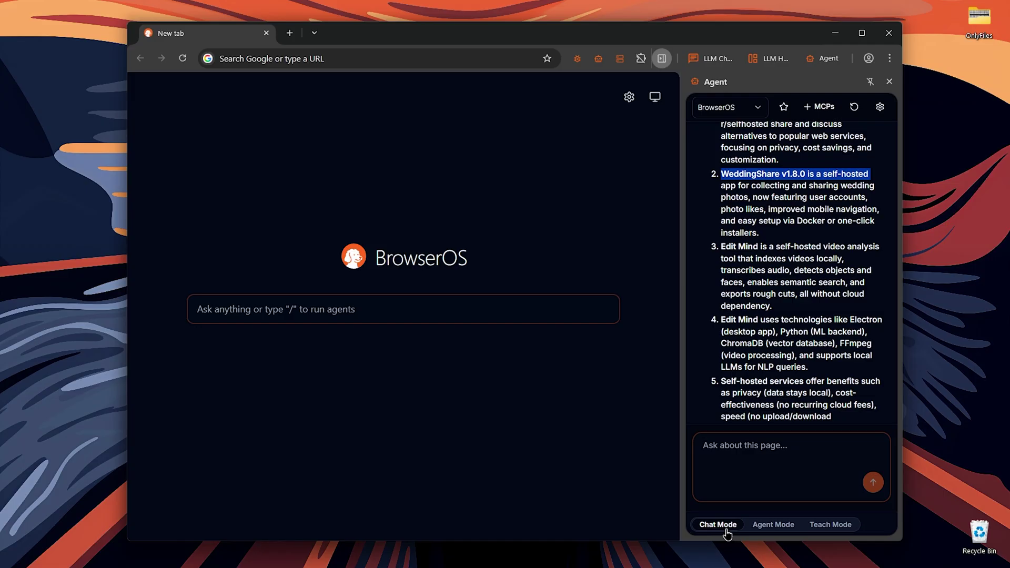
pyautogui.click(831, 527)
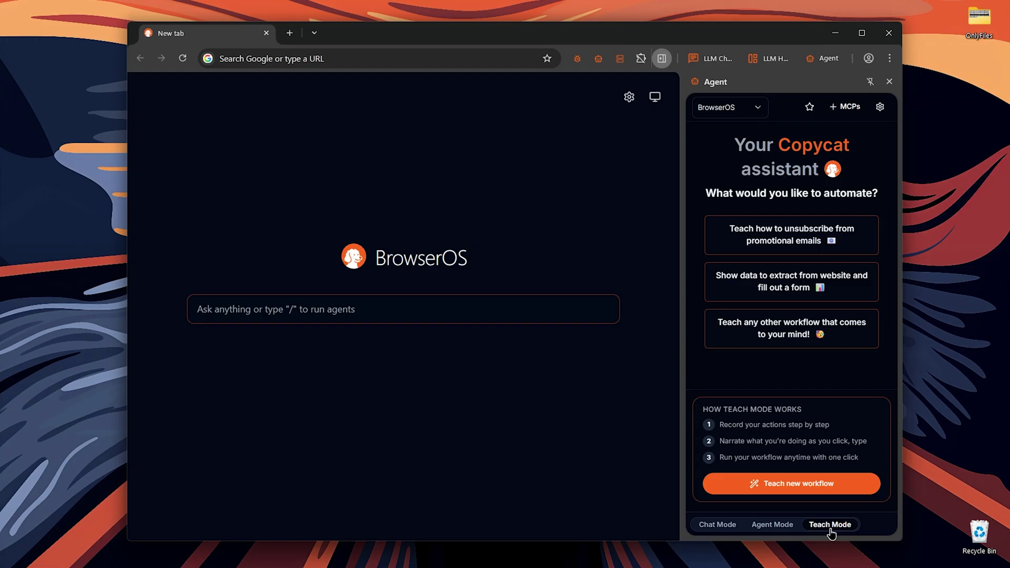
pyautogui.click(287, 59)
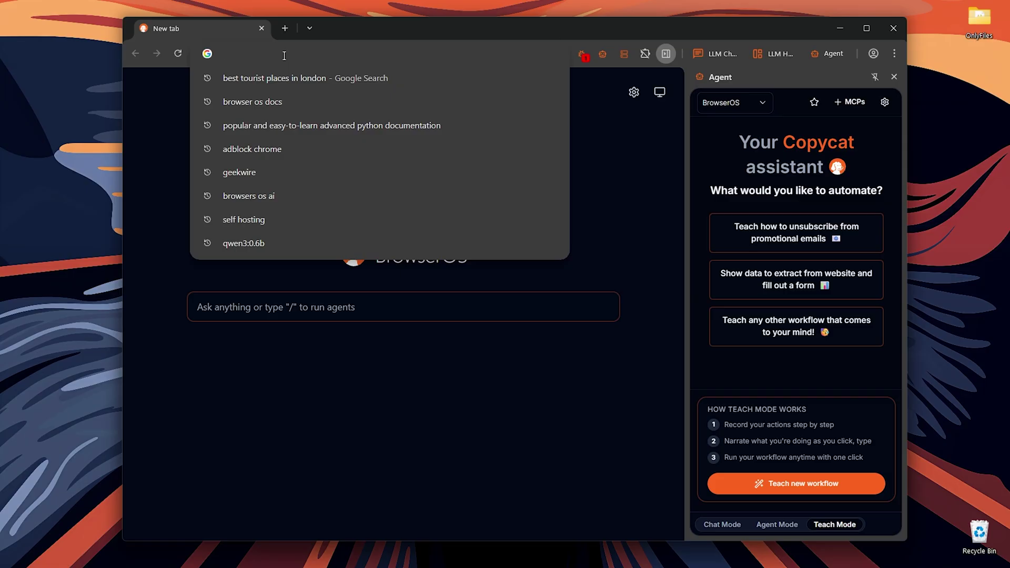
pyautogui.write('techcrunch.com')
pyautogui.press('Return')
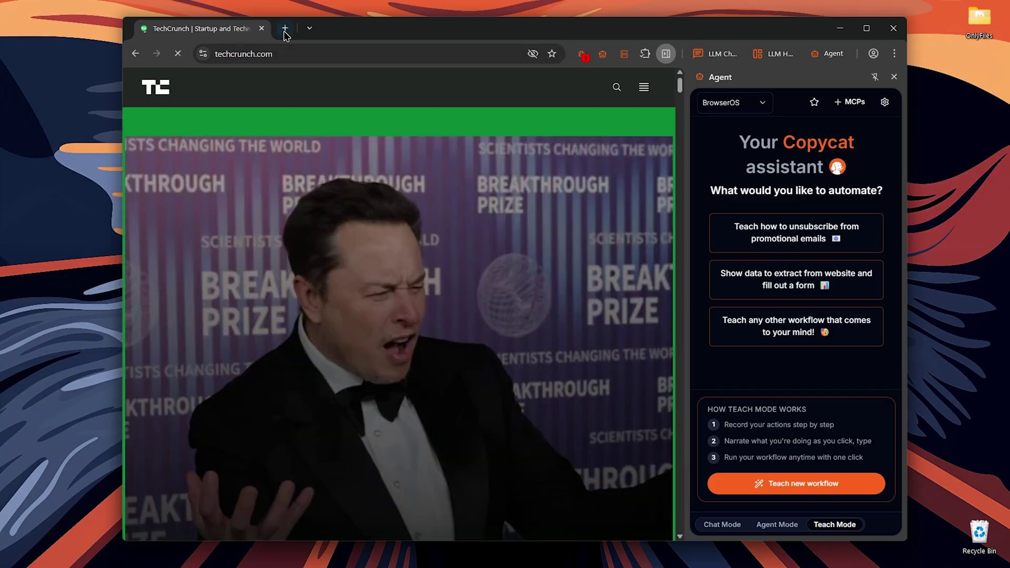
pyautogui.click(285, 29)
pyautogui.write('tech')
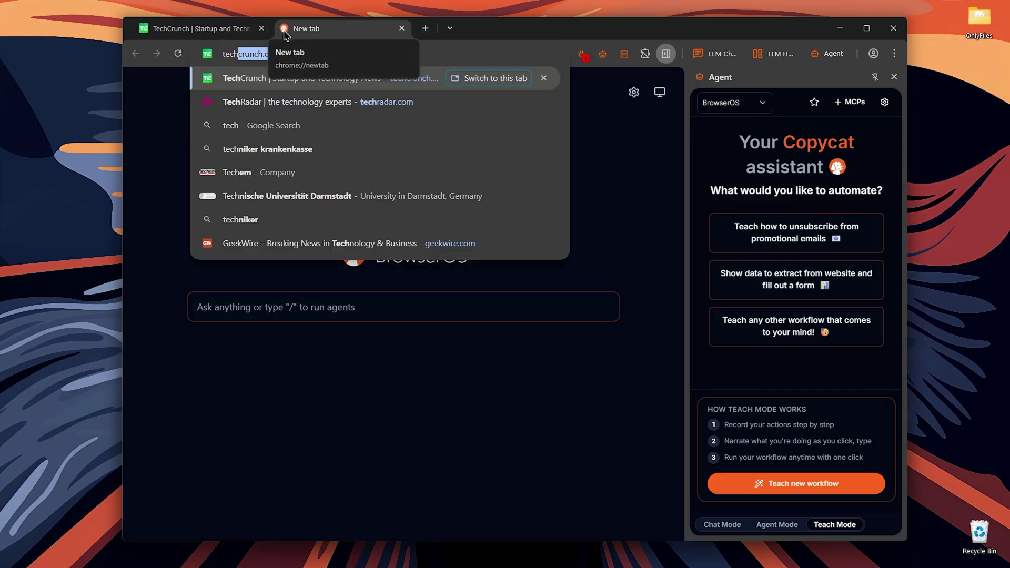
pyautogui.press('Down')
pyautogui.press('Return')
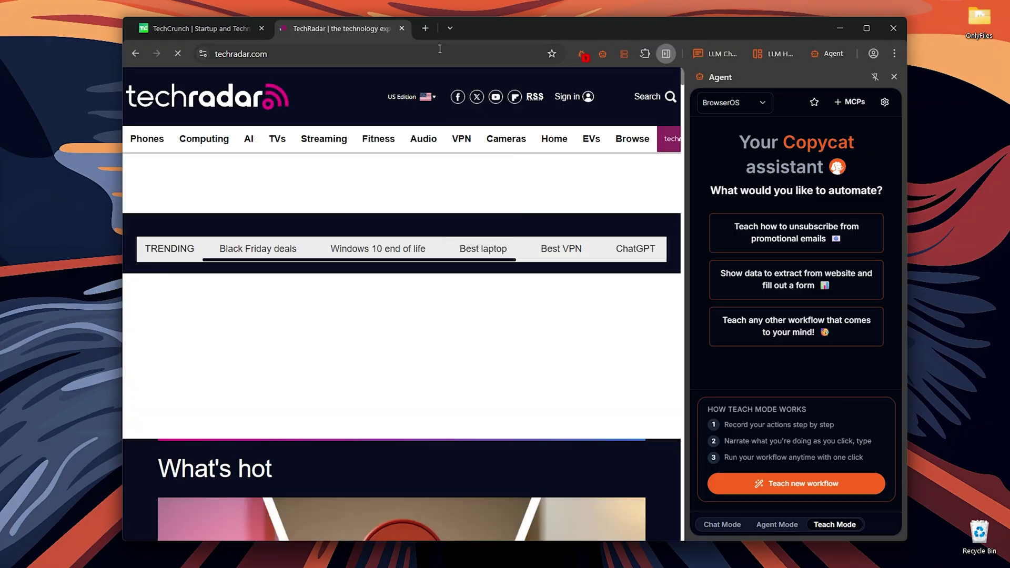
pyautogui.click(426, 28)
pyautogui.write('geekwire.com')
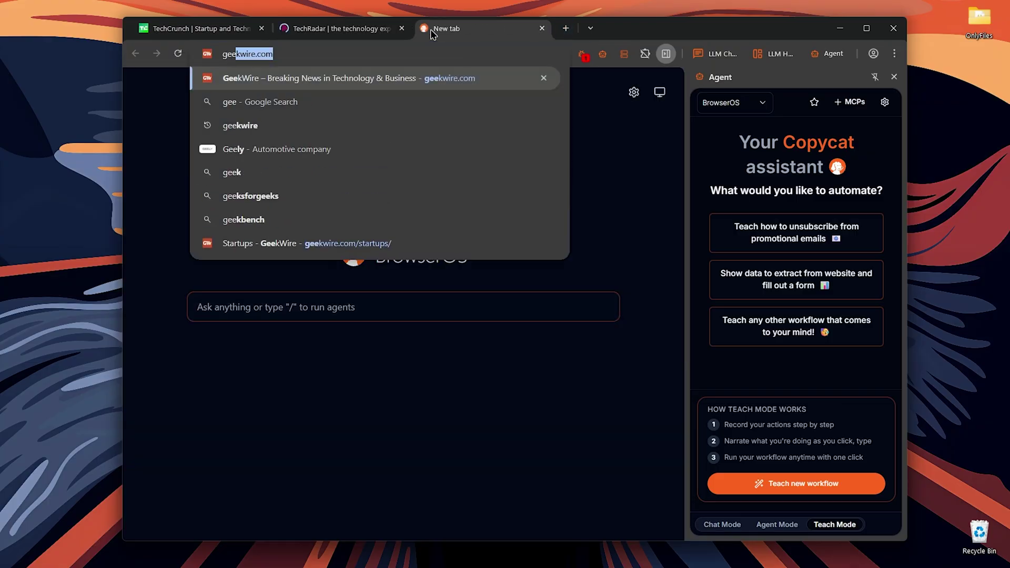
pyautogui.press('Return')
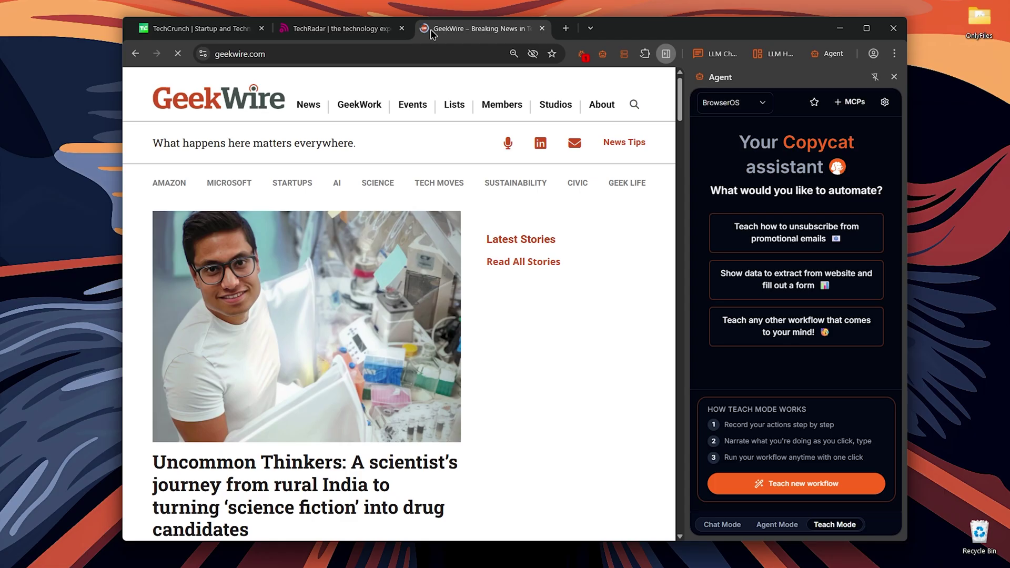
pyautogui.click(262, 29)
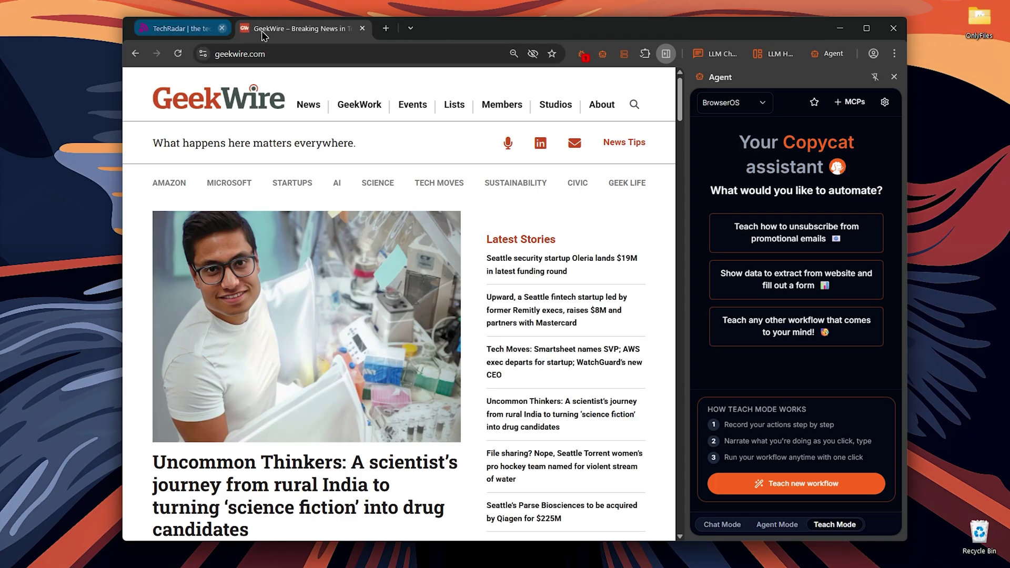
pyautogui.click(284, 29)
pyautogui.click(261, 29)
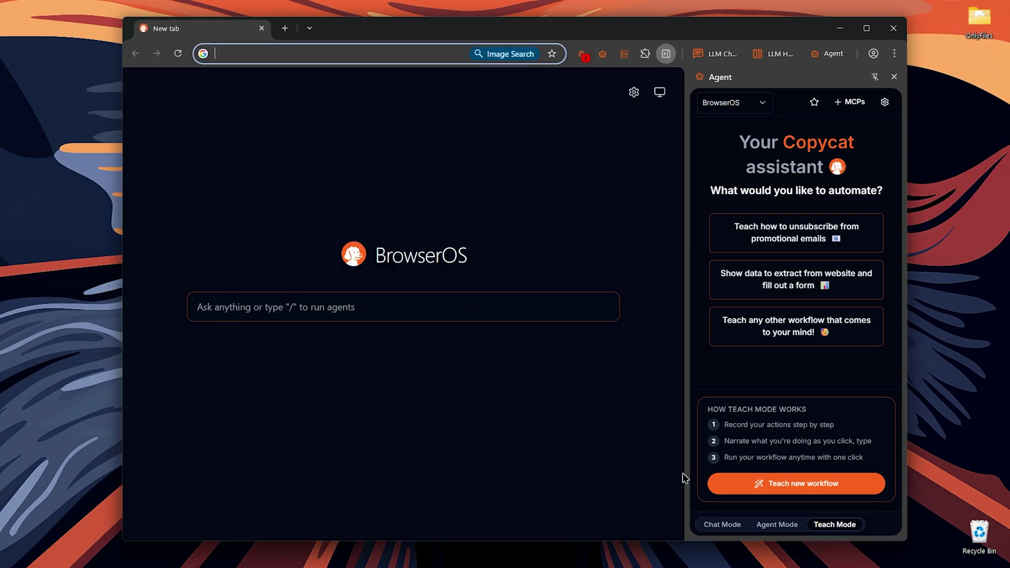
# Begin teaching a new workflow, read the Speak as you go, Move naturally and Stop anytime tips, and start recording
pyautogui.click(747, 482)
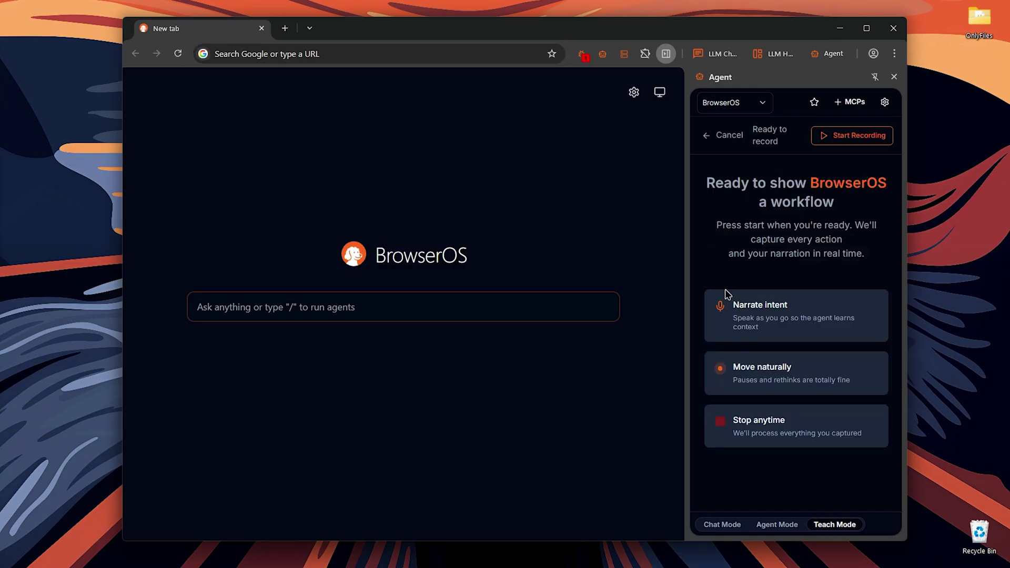
pyautogui.moveTo(781, 225); pyautogui.dragTo(877, 254)
pyautogui.click(877, 257)
pyautogui.moveTo(731, 315); pyautogui.dragTo(787, 321)
pyautogui.moveTo(733, 367); pyautogui.dragTo(790, 363)
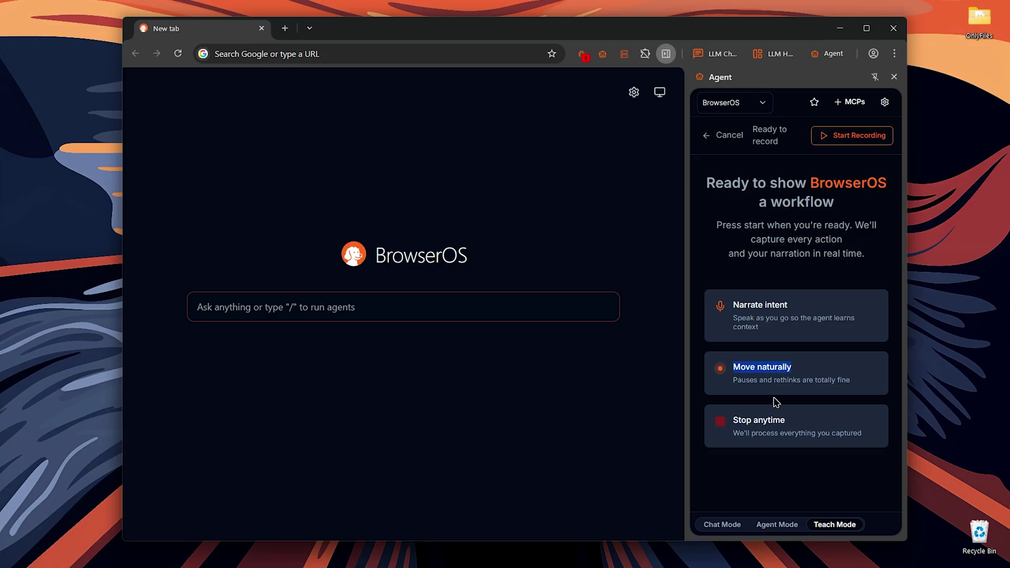
pyautogui.moveTo(733, 420); pyautogui.dragTo(772, 420)
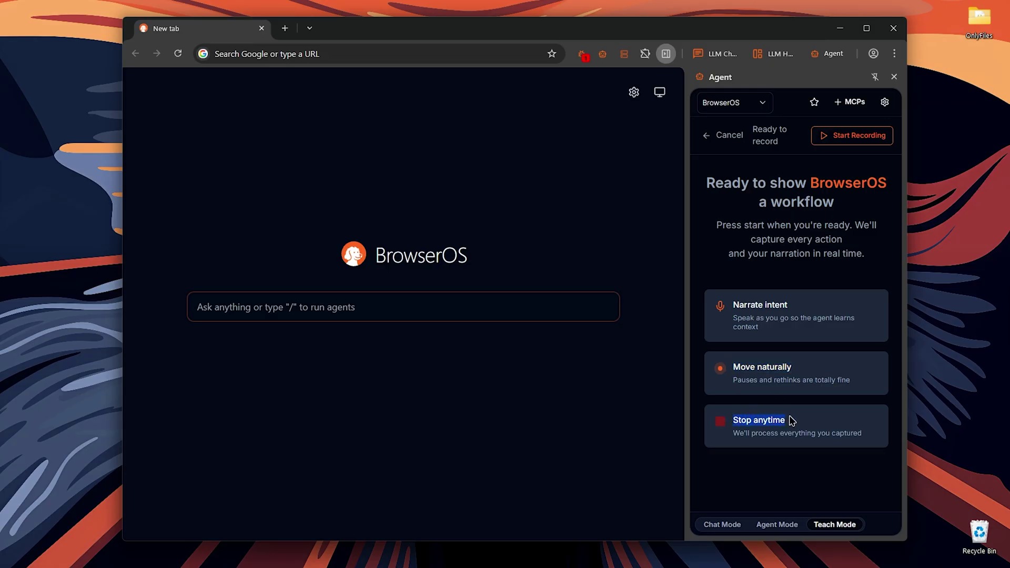
pyautogui.click(832, 140)
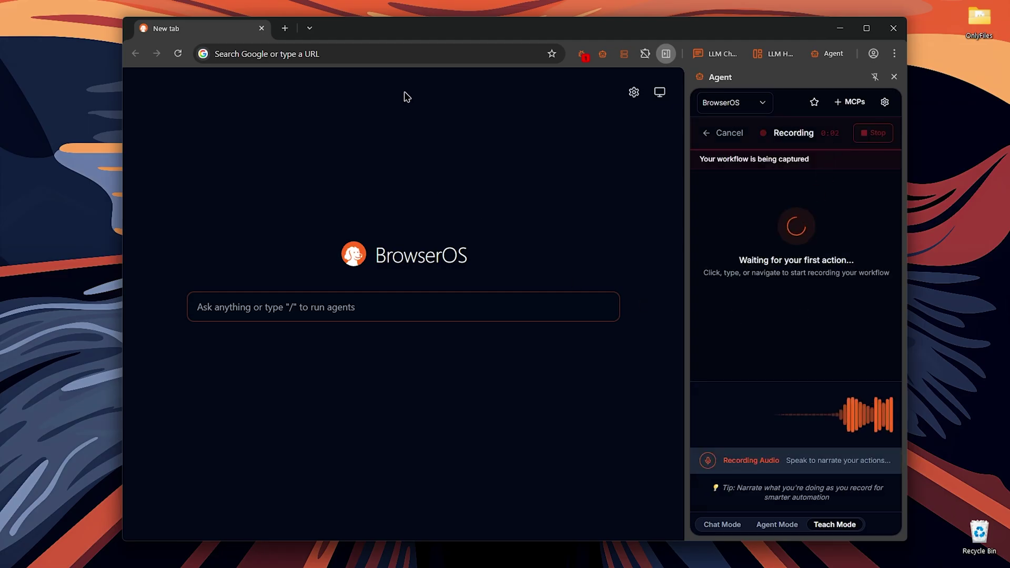
pyautogui.click(400, 54)
# Record loading techcrunch.com, geekwire.com and techradar.com in three tabs, then stop recording
pyautogui.write('techcrunch.com')
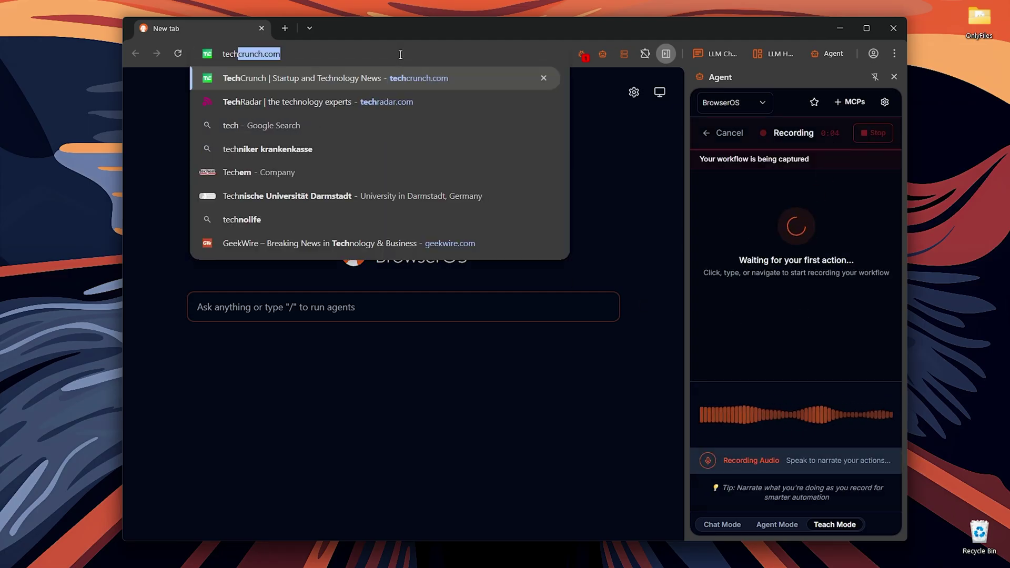
pyautogui.press('Return')
pyautogui.click(284, 27)
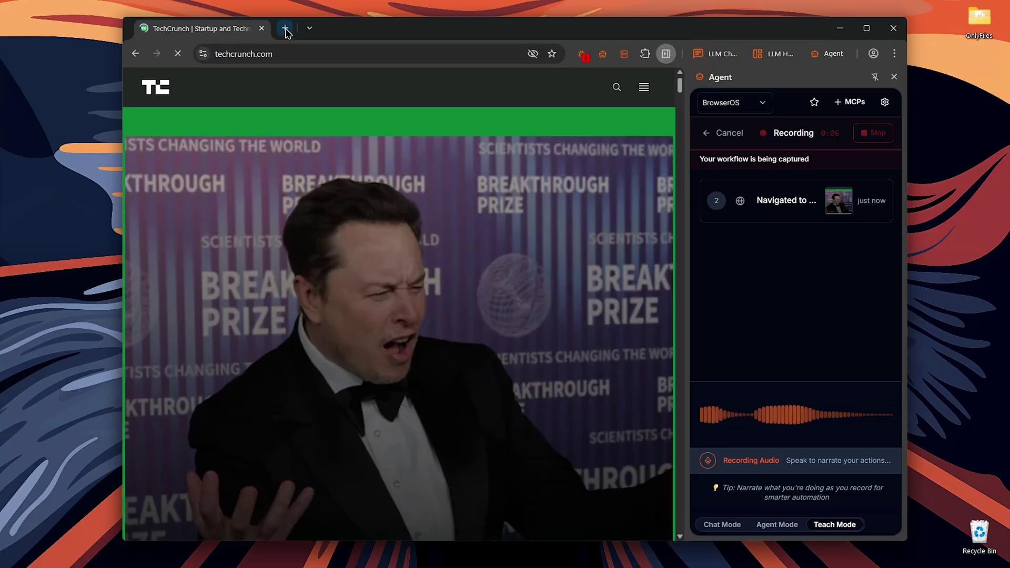
pyautogui.write('geek')
pyautogui.press('Return')
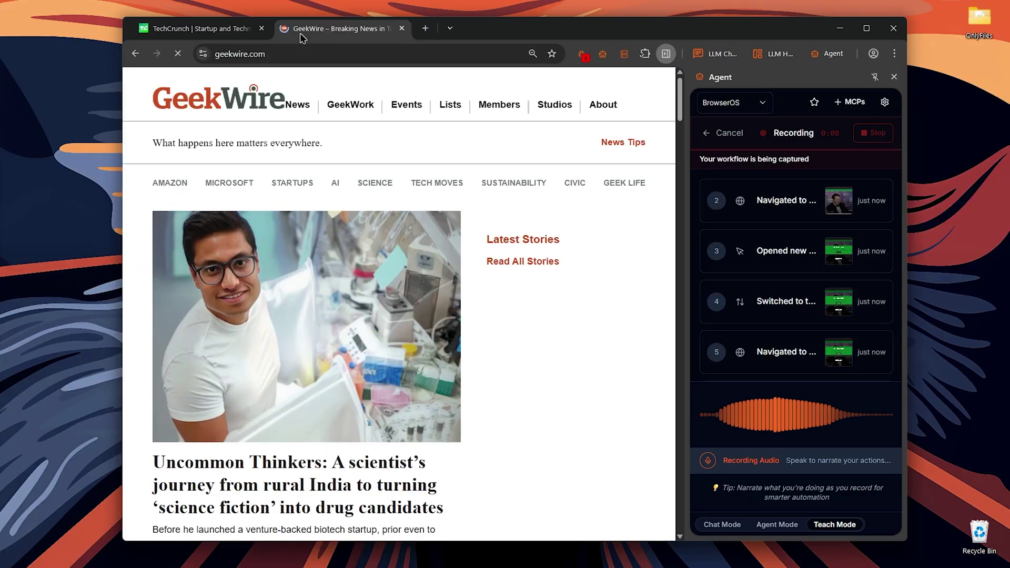
pyautogui.click(423, 28)
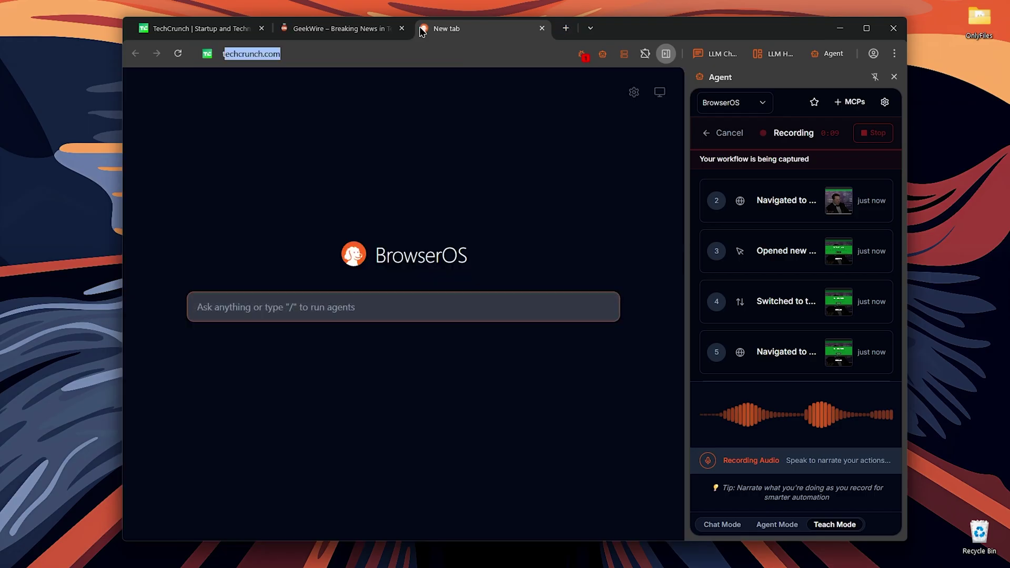
pyautogui.write('techr')
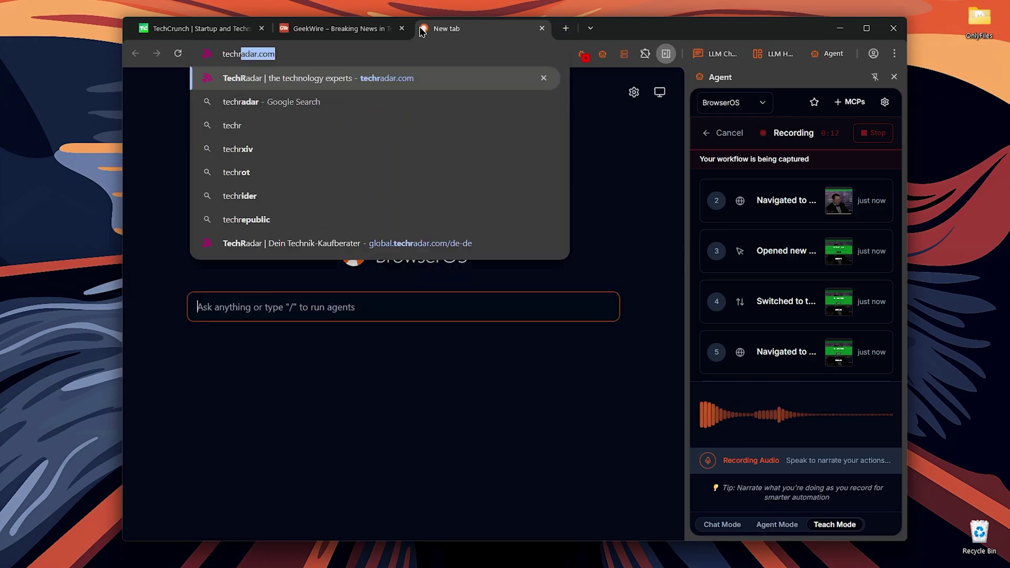
pyautogui.press('Return')
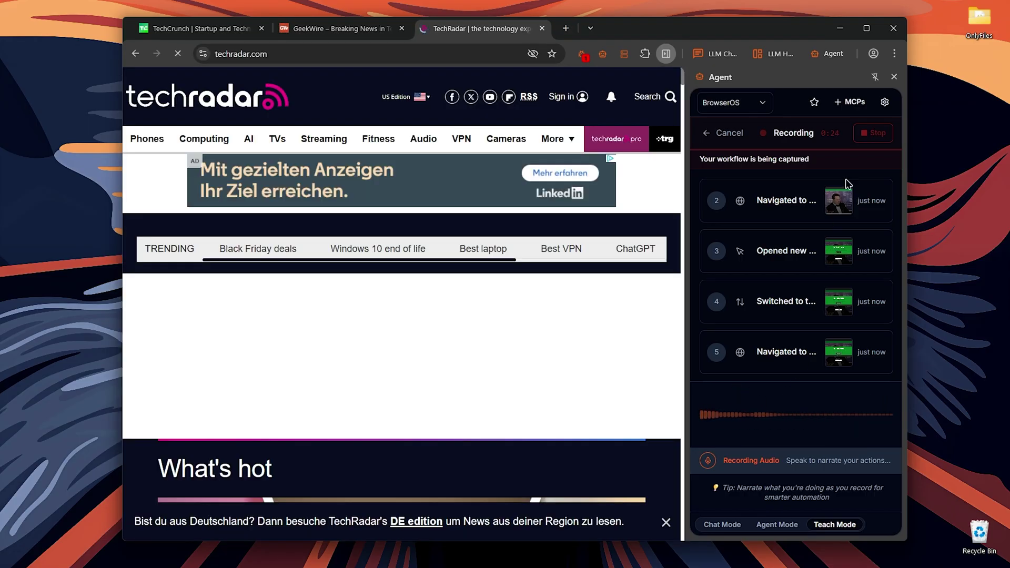
pyautogui.click(859, 138)
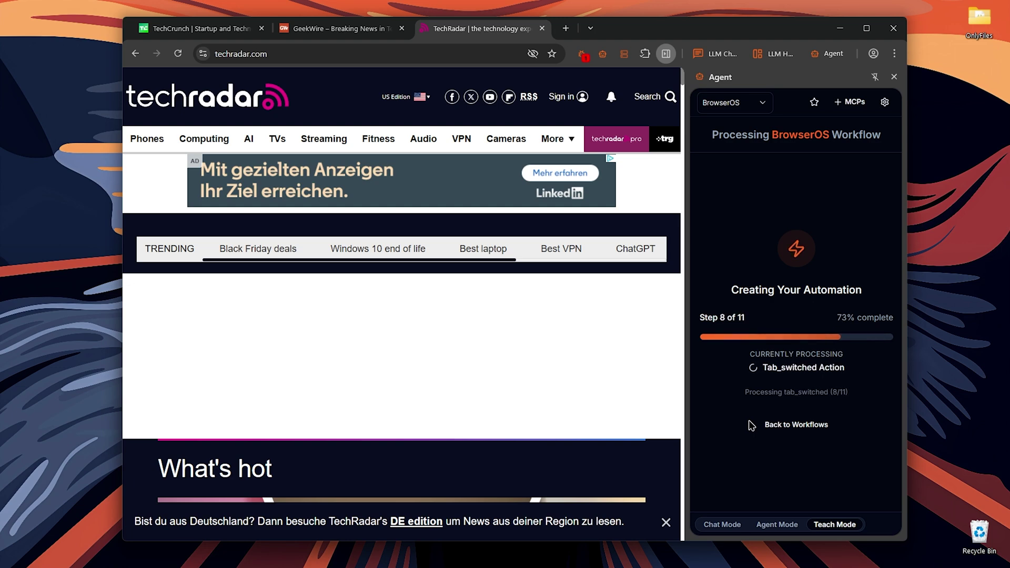
# Return to the taught workflows list and run the News Content Extract workflow
pyautogui.click(751, 425)
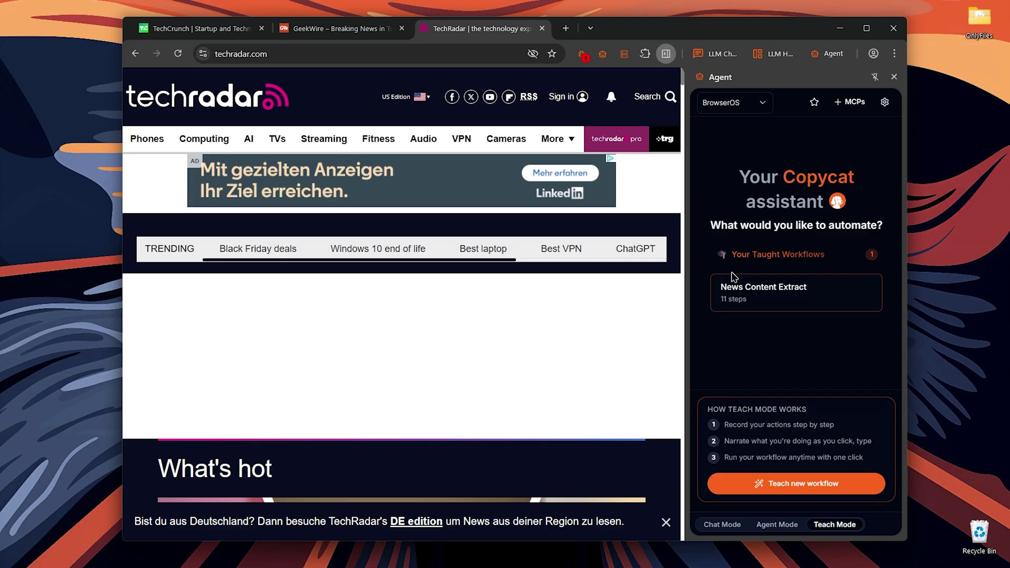
pyautogui.moveTo(842, 298)
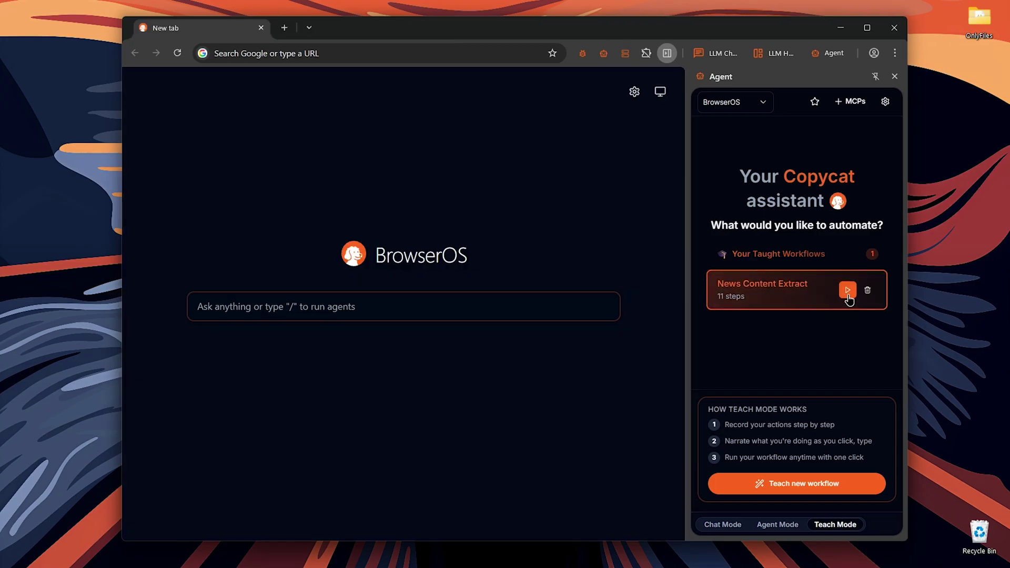
pyautogui.click(847, 291)
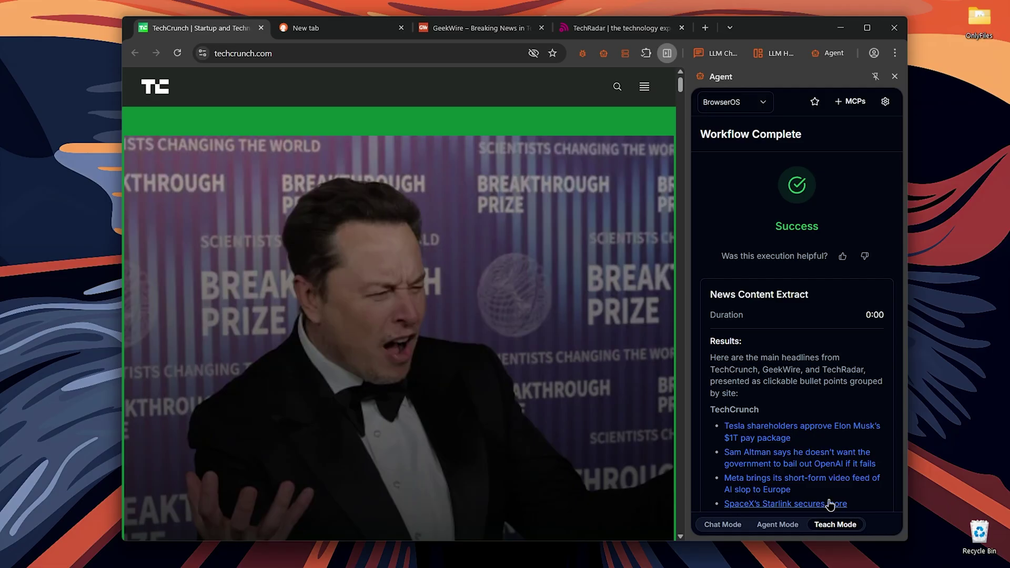
# Scroll through the workflow results to review the GeekWire and TechRadar headlines and site-open confirmation
pyautogui.scroll(-5, 800, 353)
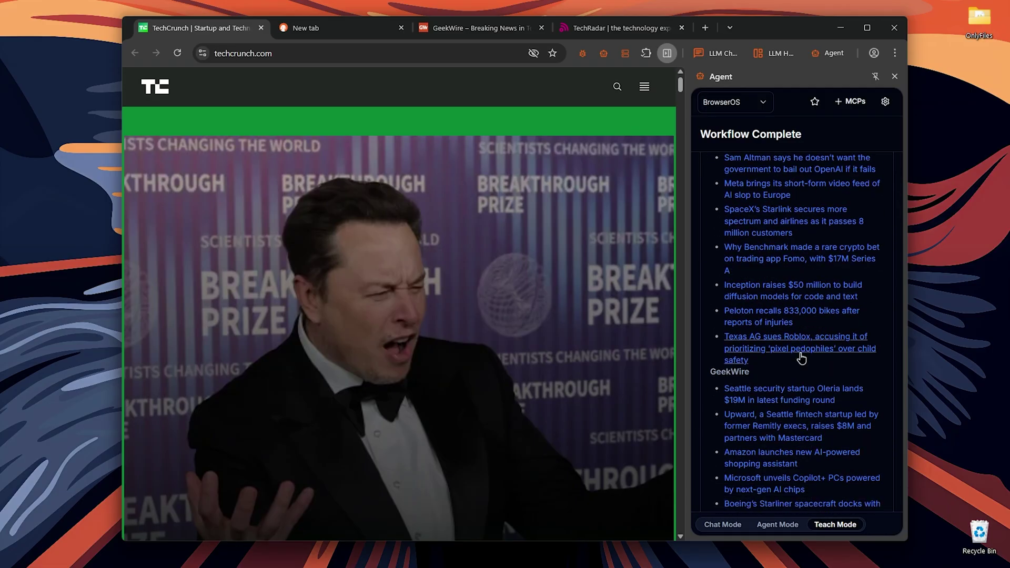
pyautogui.scroll(-10, 800, 357)
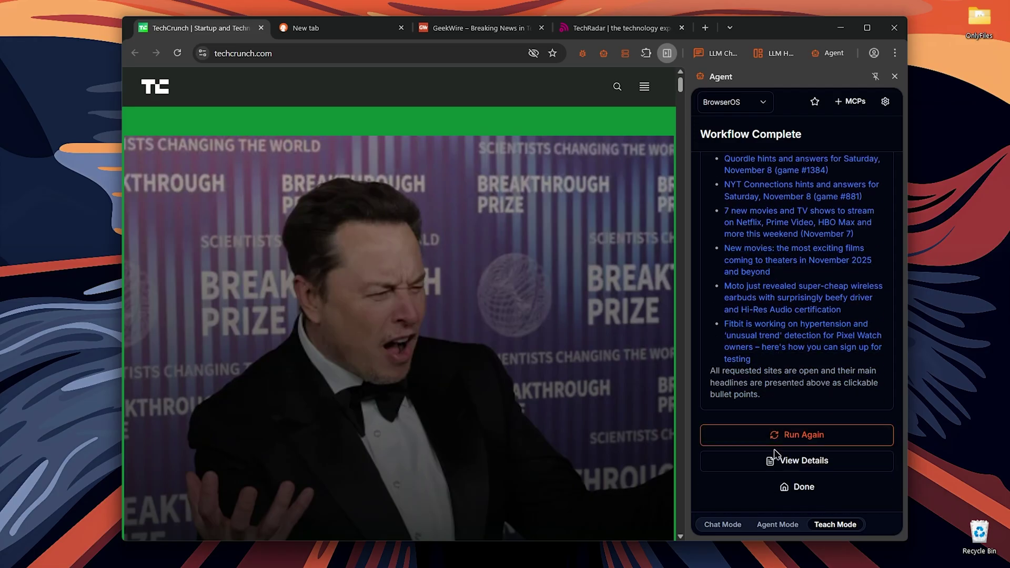
pyautogui.scroll(15, 776, 453)
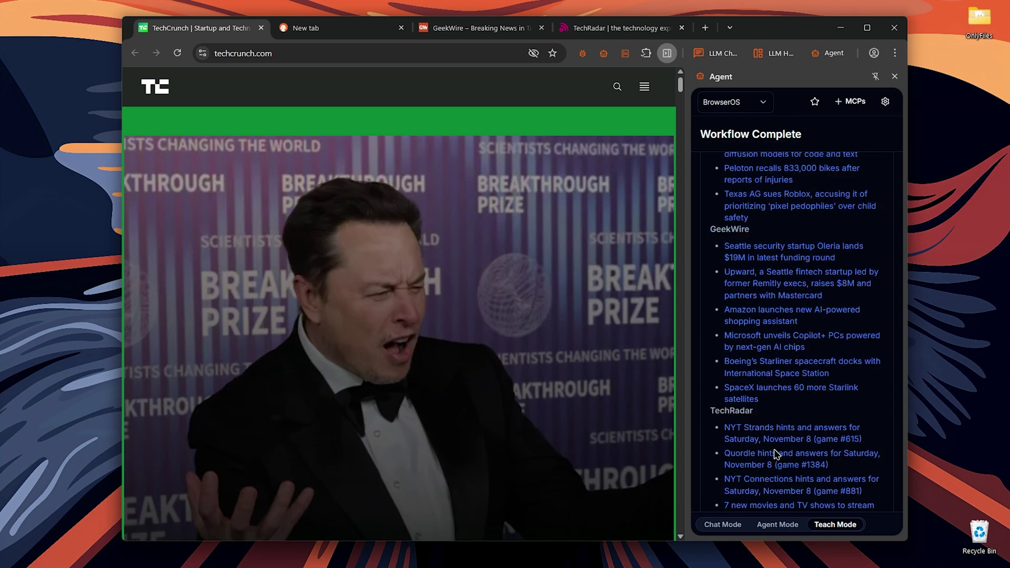